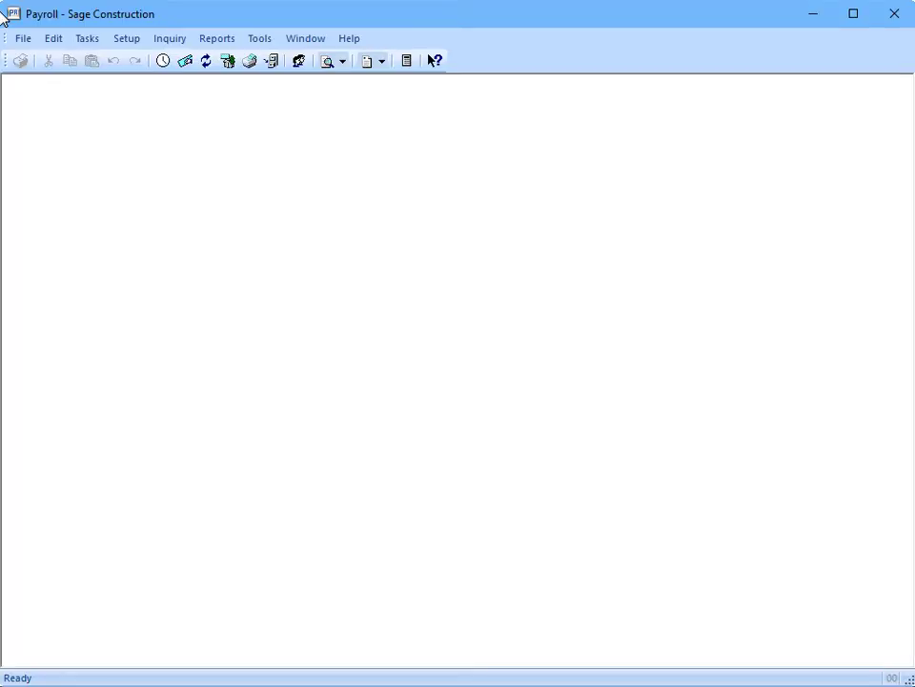
- Open the W-2 form named default, described as default W2 Format, for modification
click(254, 40)
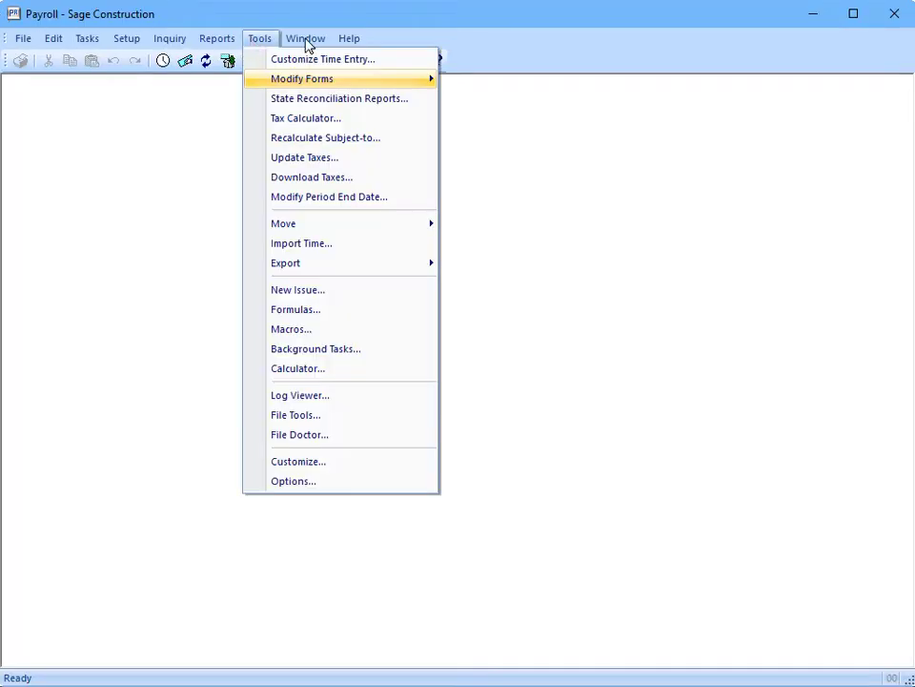
mouse_move(406, 83)
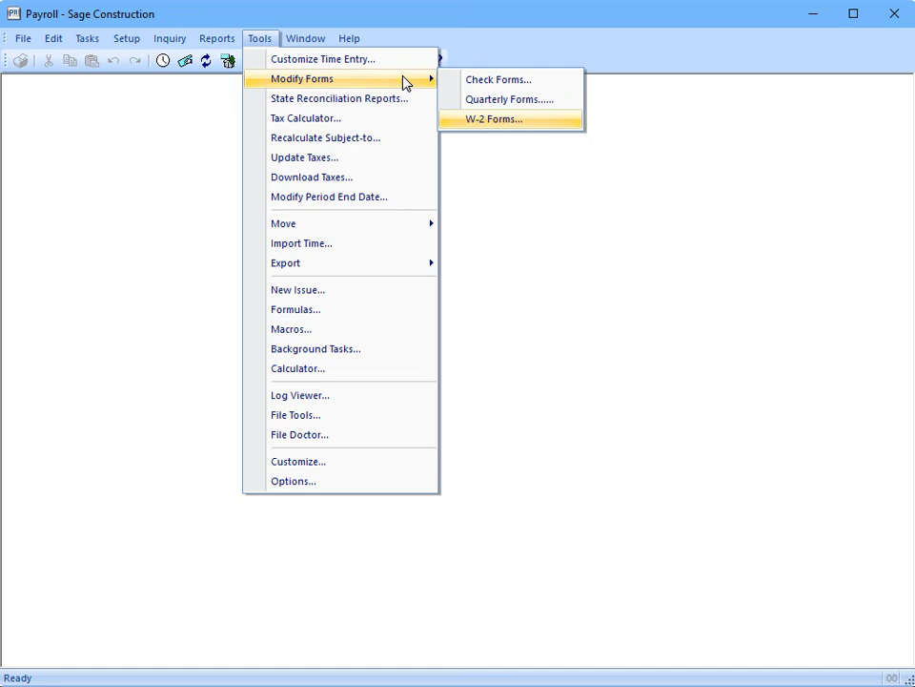
click(560, 123)
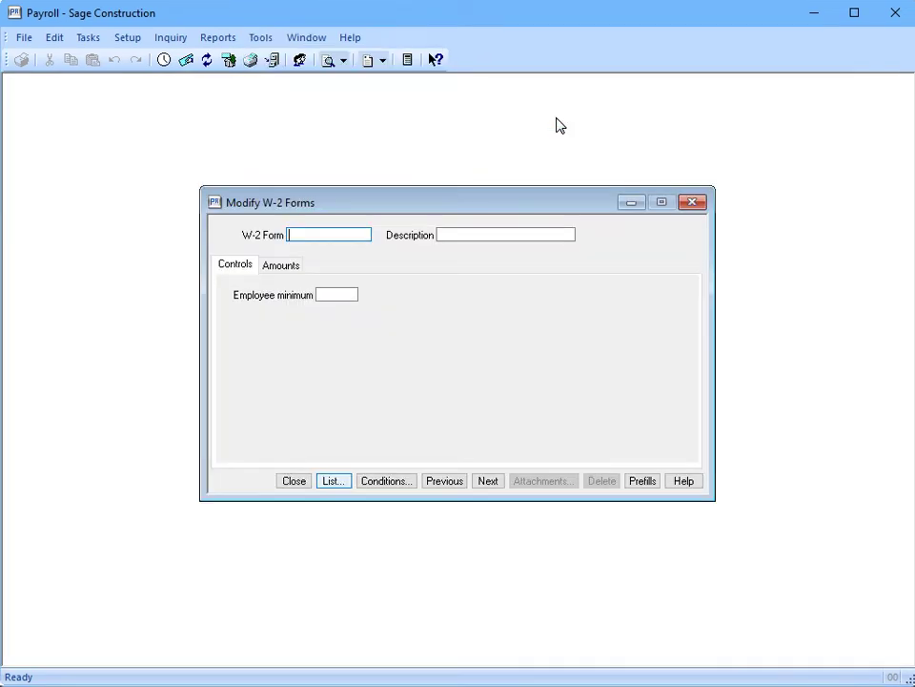
click(331, 480)
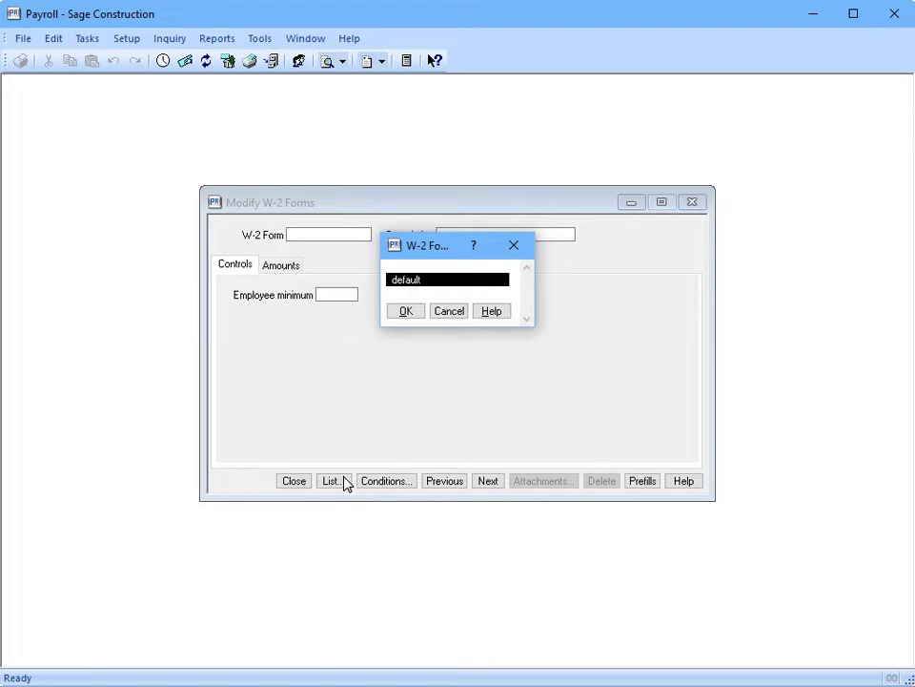
click(450, 314)
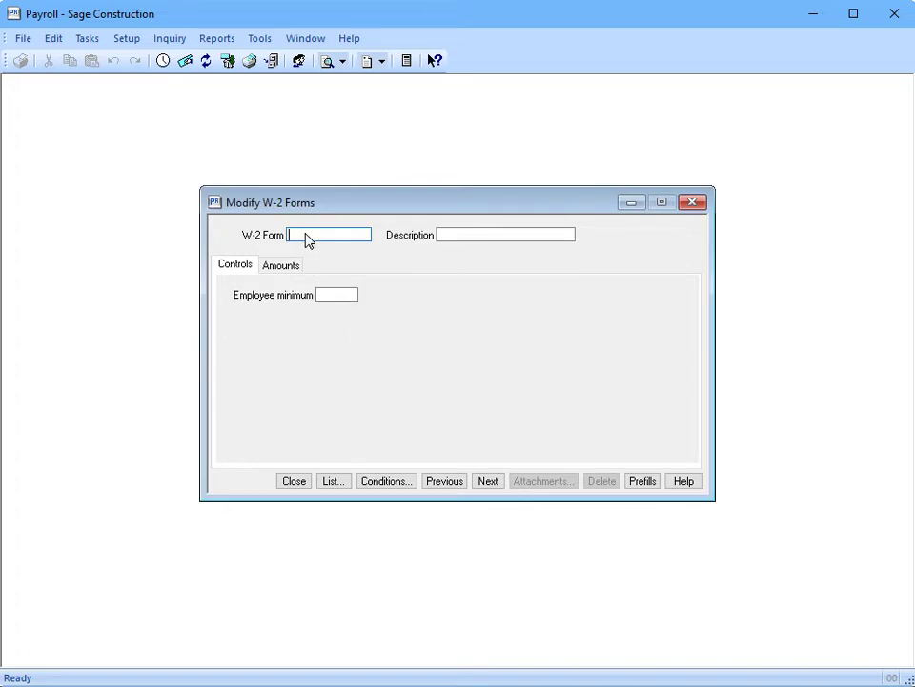
text(W2 Format)
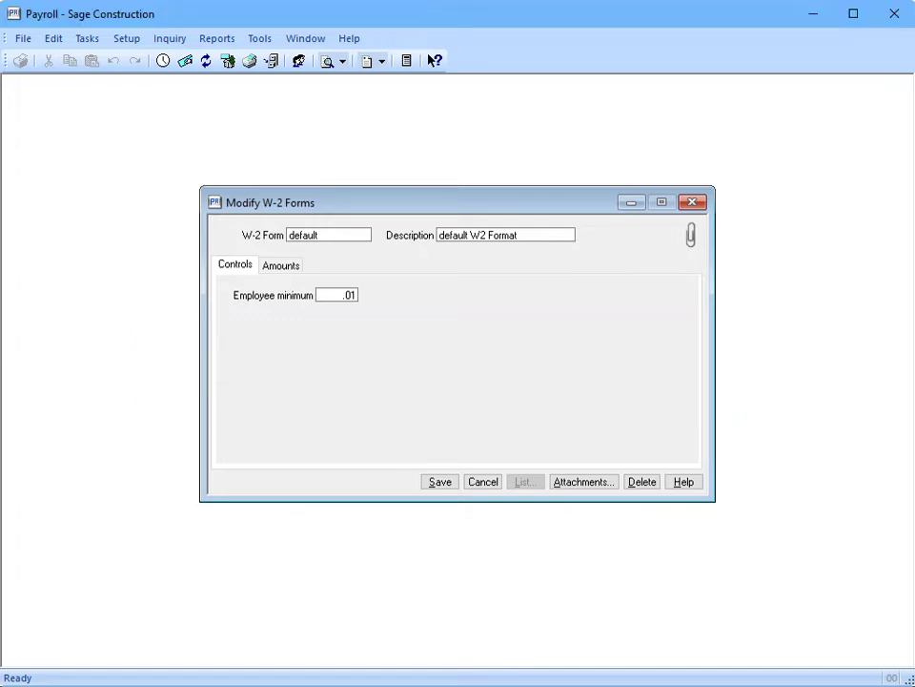
- Assign the TIPS pay to box 7 of the W-2 amounts and view the available payroll formulas without choosing one
key(ctrl+Tab)
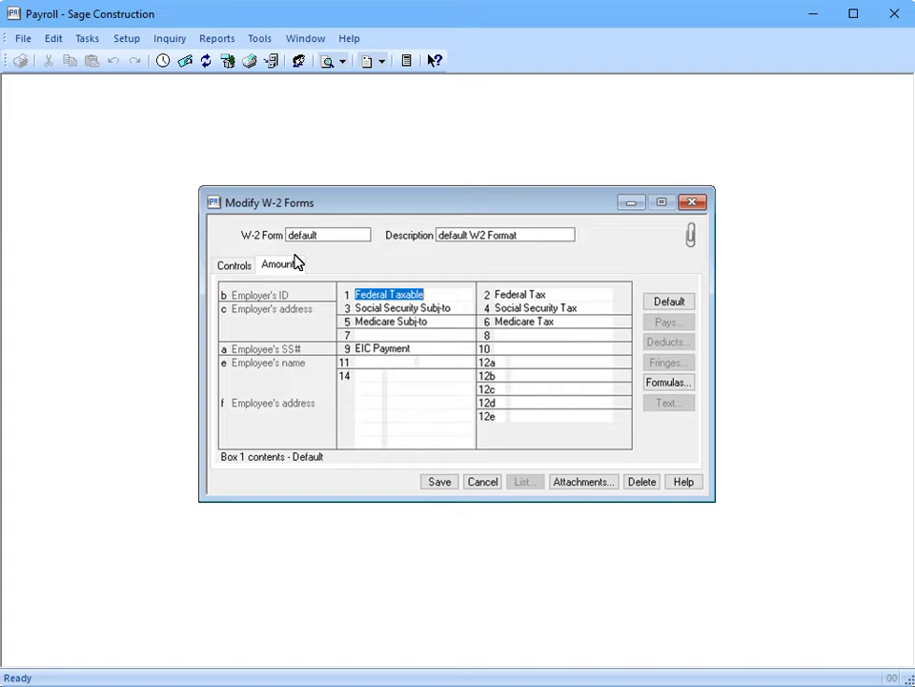
click(362, 335)
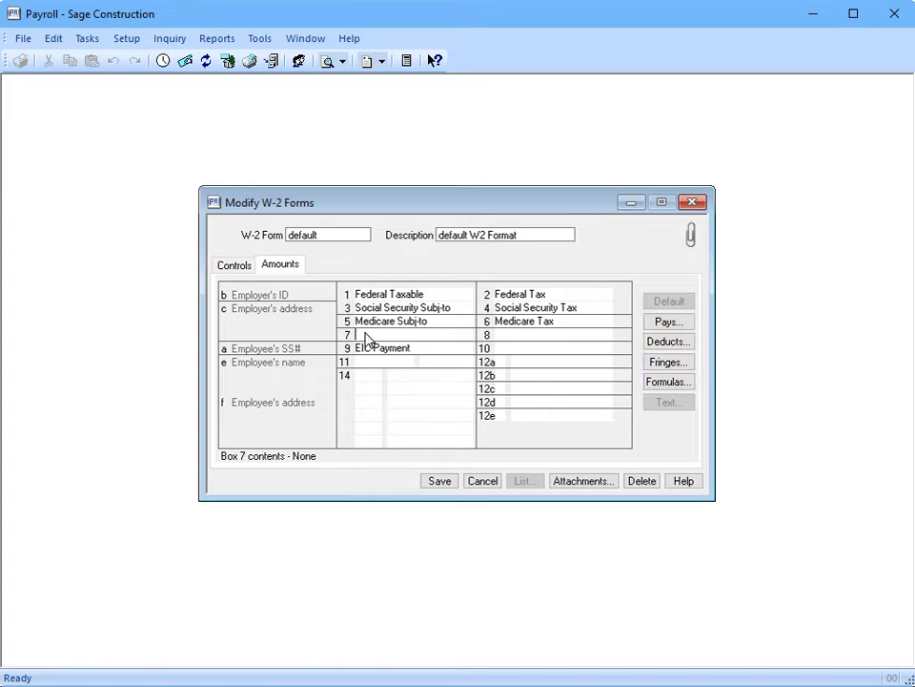
click(668, 323)
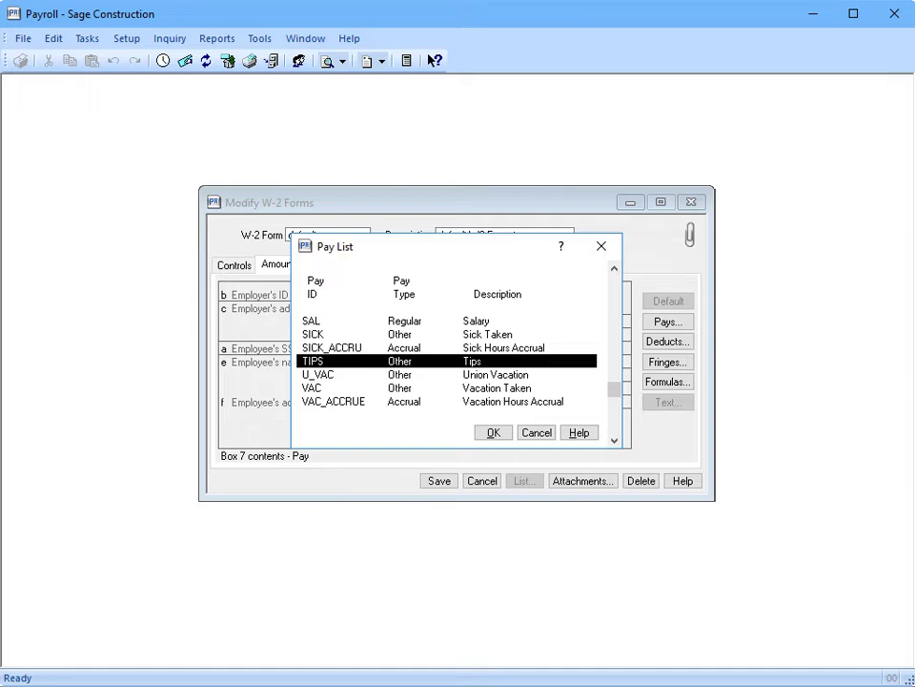
click(507, 435)
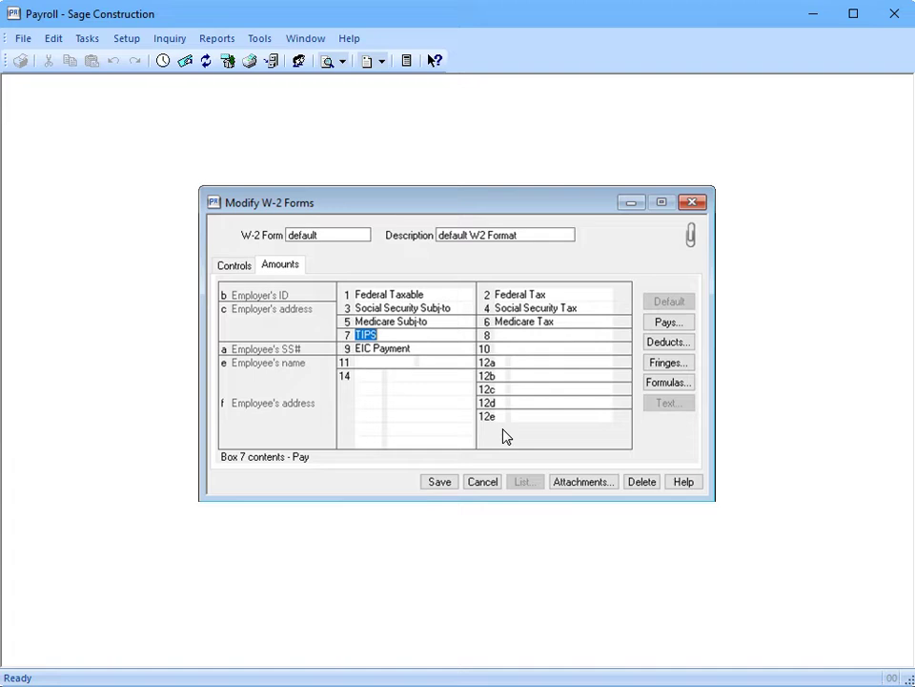
click(691, 383)
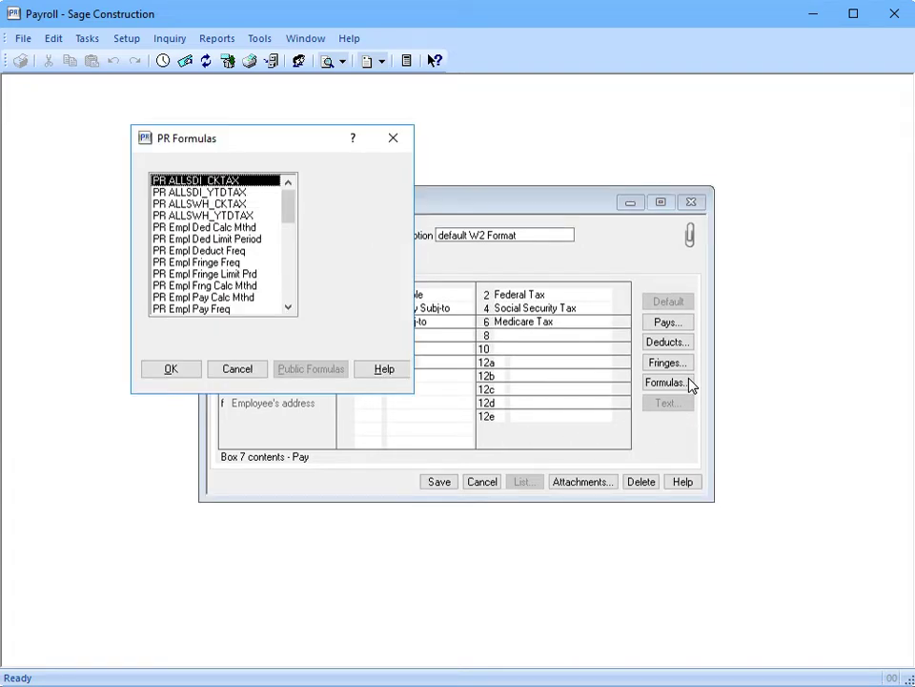
click(233, 368)
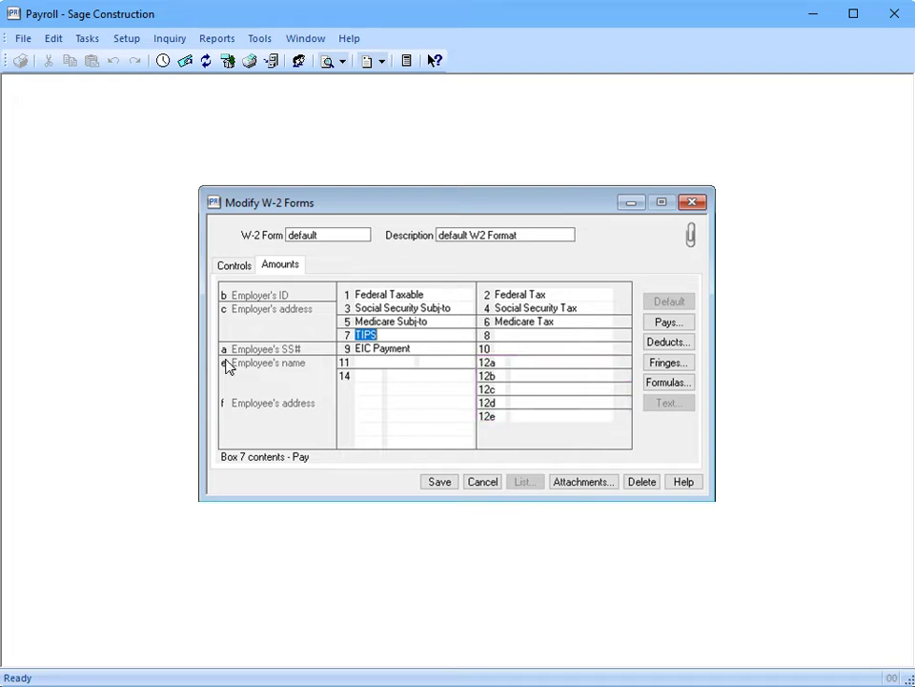
- Look up the "about" topic for box 12 on W-2 forms in the Payroll help index and read through its list of codes
click(349, 42)
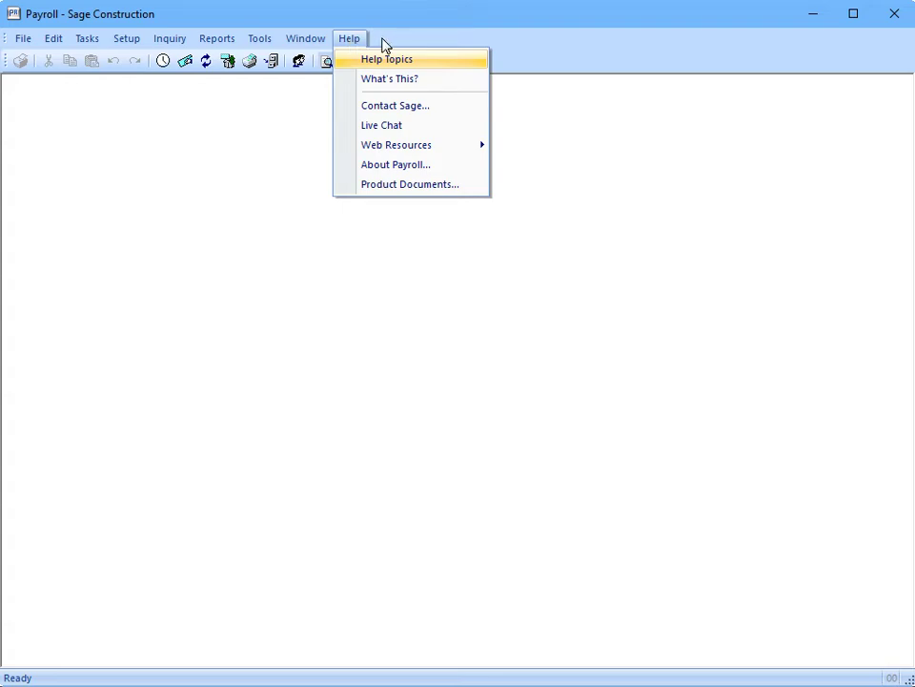
click(447, 61)
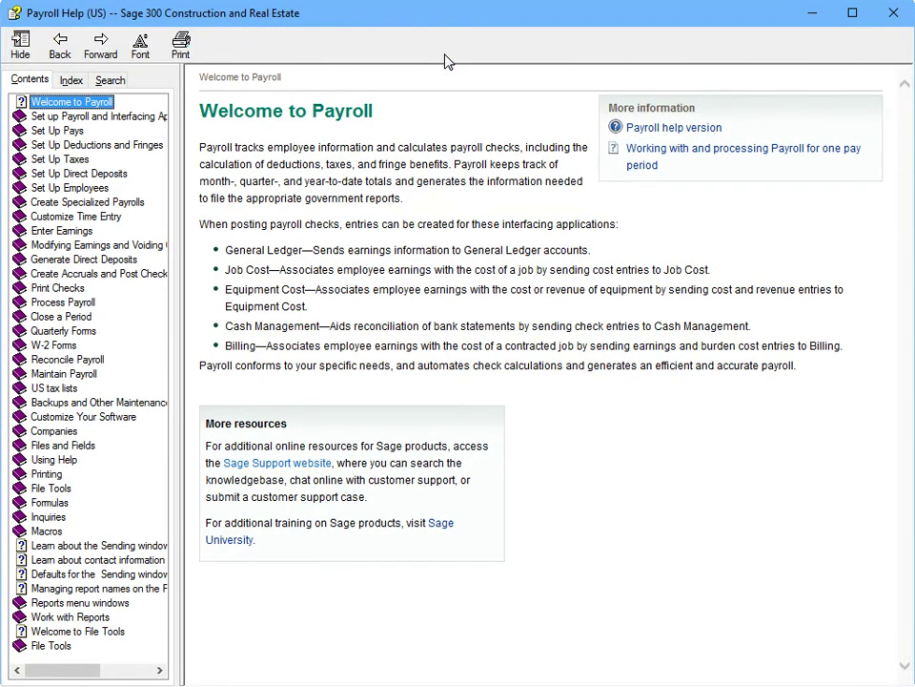
click(66, 82)
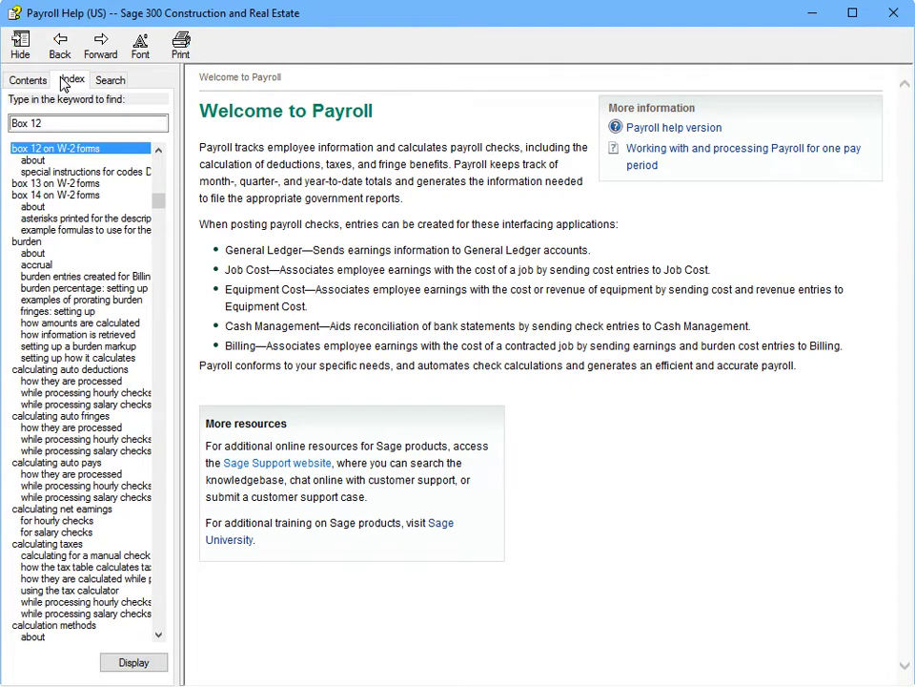
click(49, 160)
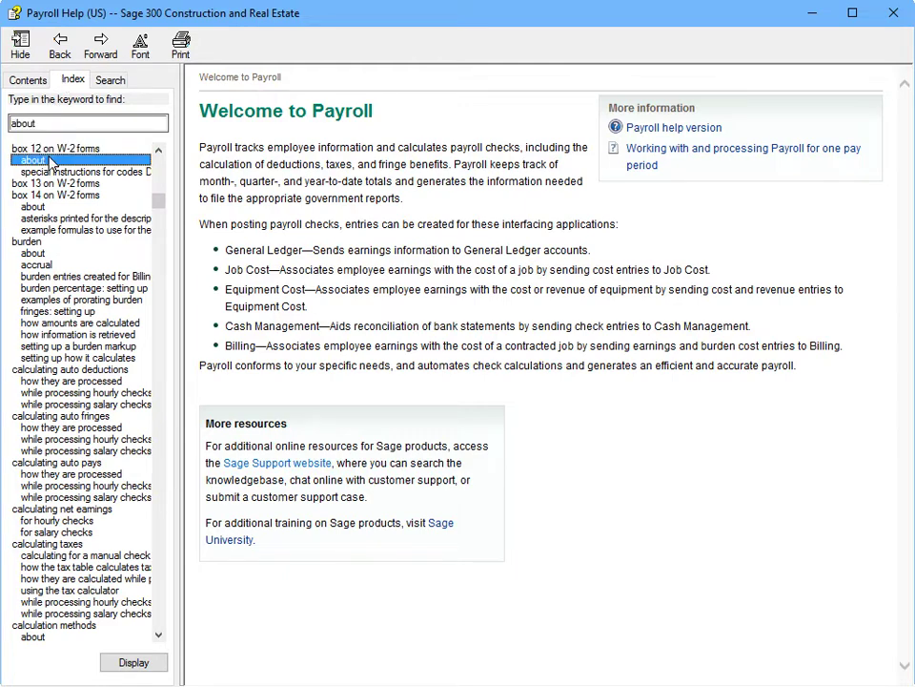
click(112, 663)
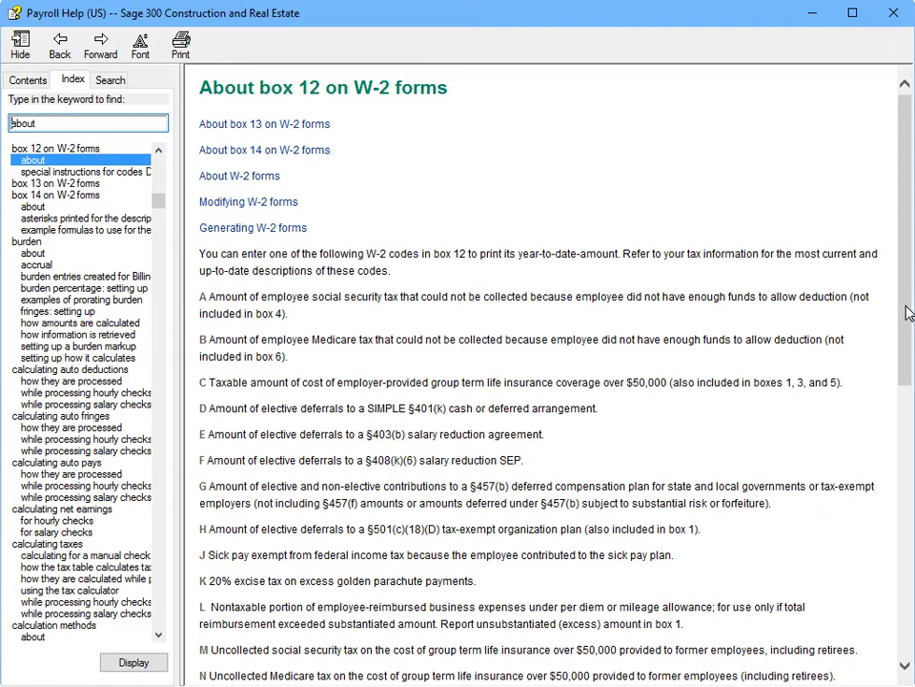
scroll(906, 315, down, 3)
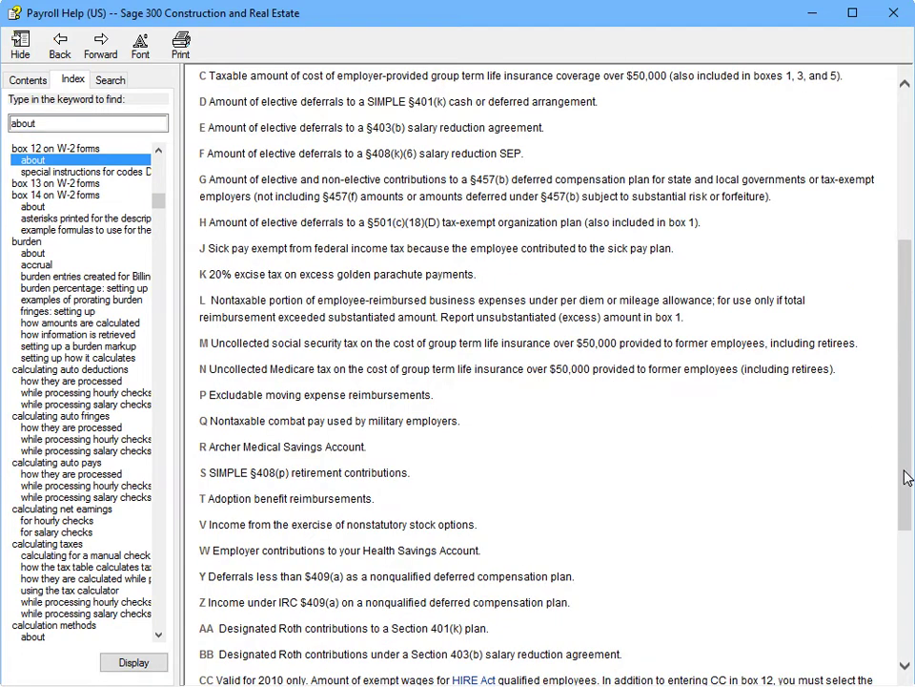
scroll(907, 478, down, 3)
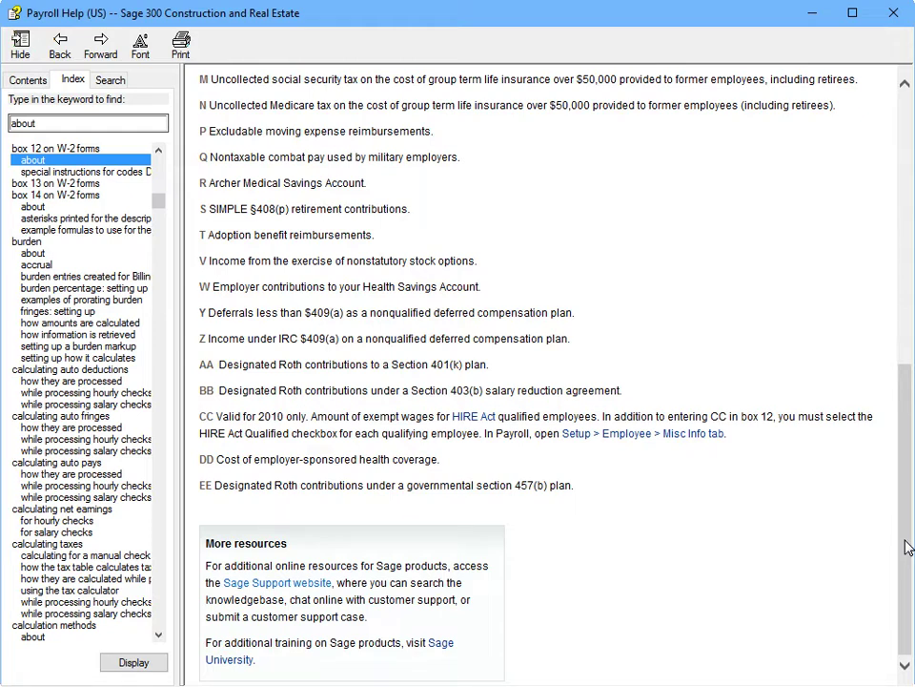
click(895, 13)
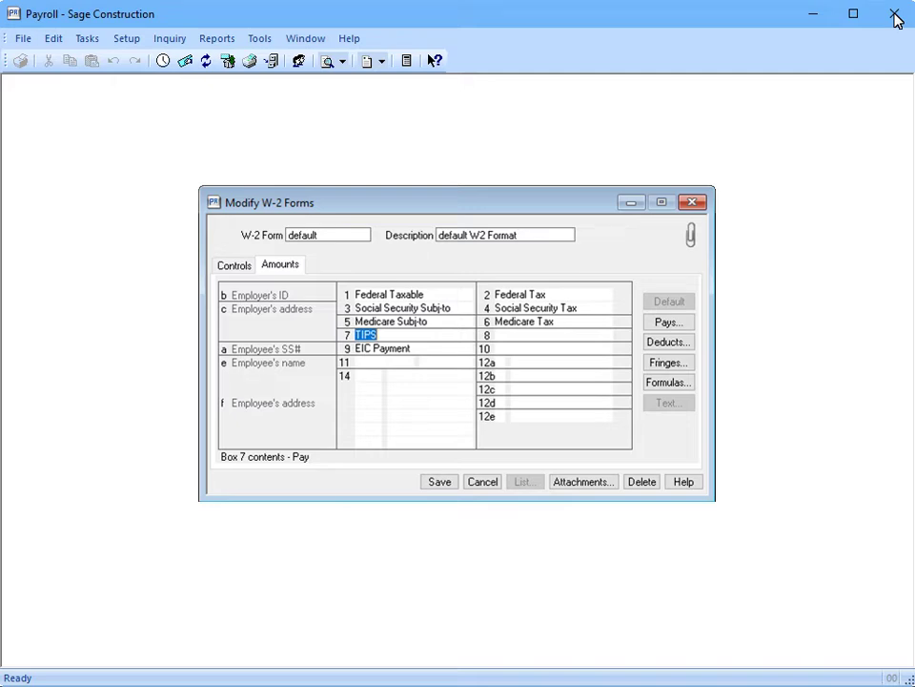
- Fill box 12a with code D and the 401K deduction
click(499, 359)
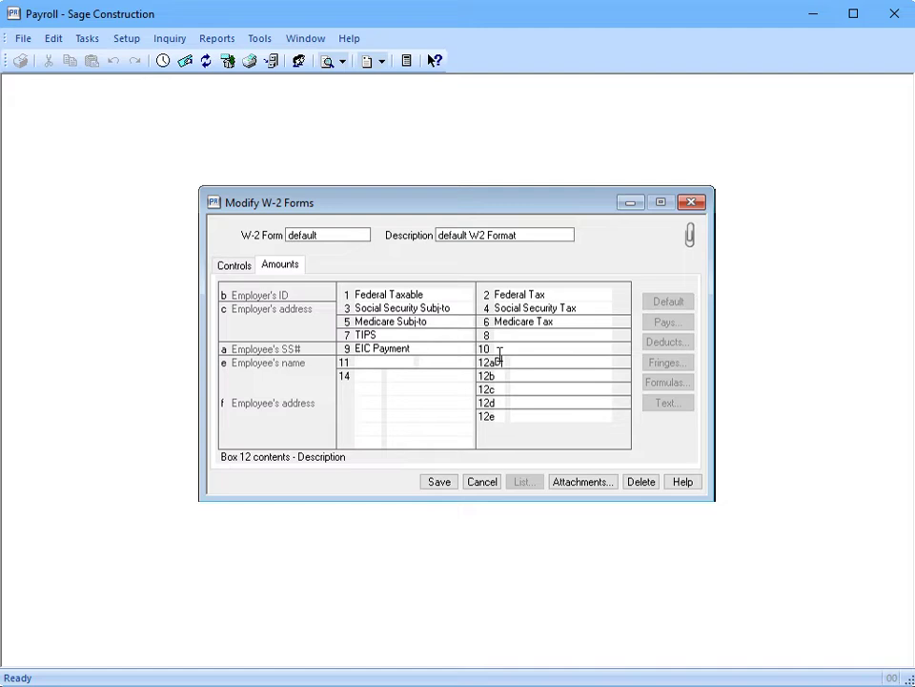
click(522, 362)
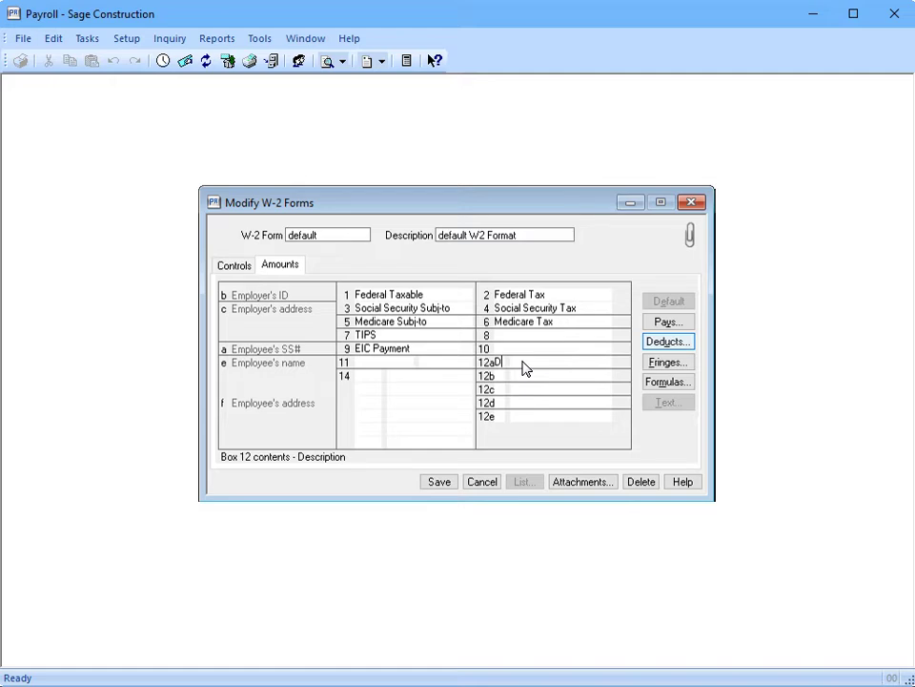
click(681, 349)
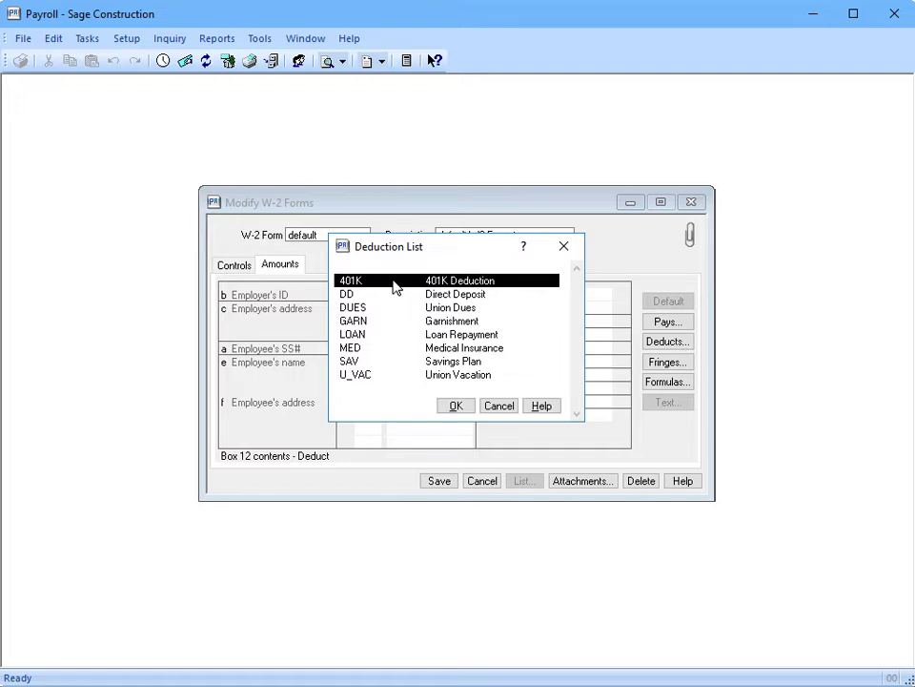
click(456, 405)
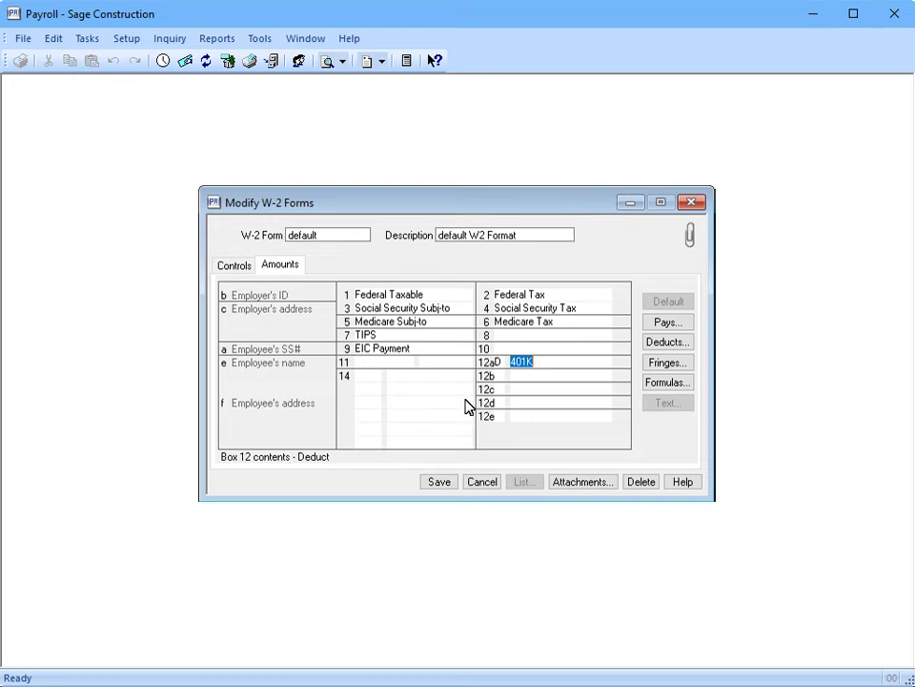
- Fill box 14 with the text description UNION and the DUES deduction, and save the W-2 form
click(363, 376)
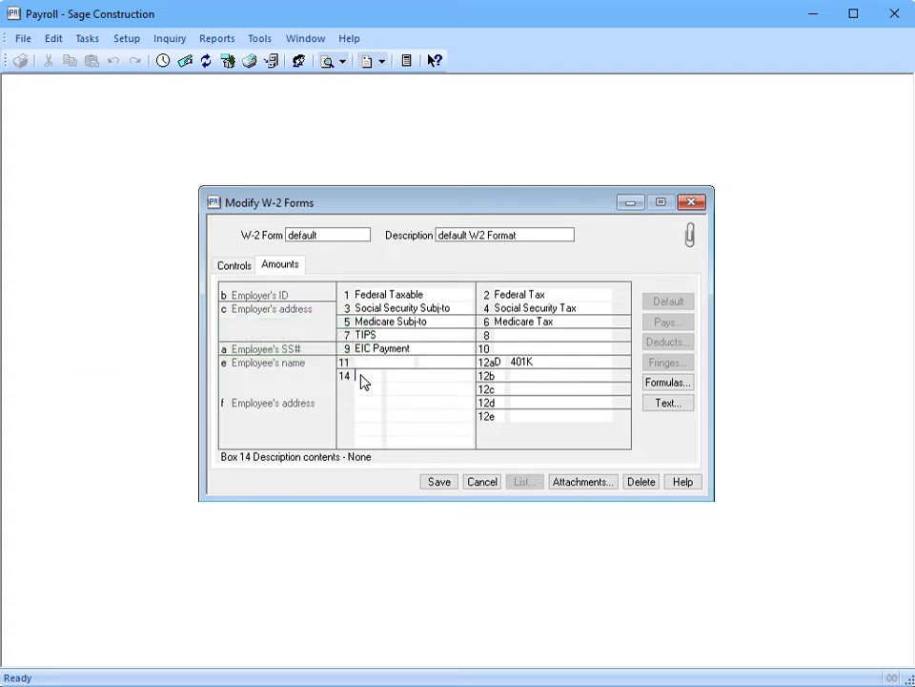
click(681, 402)
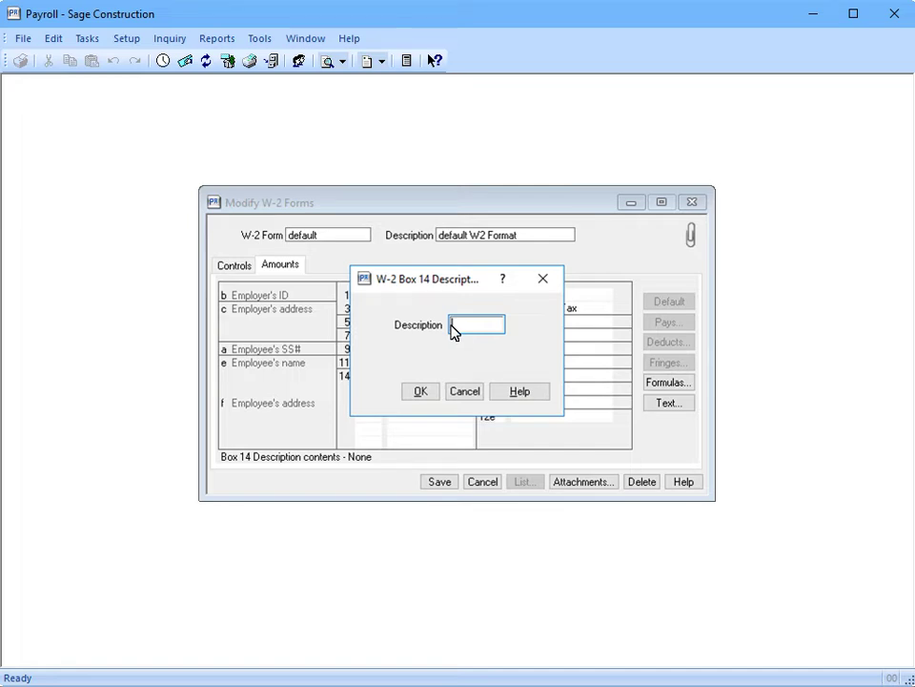
text(UNION)
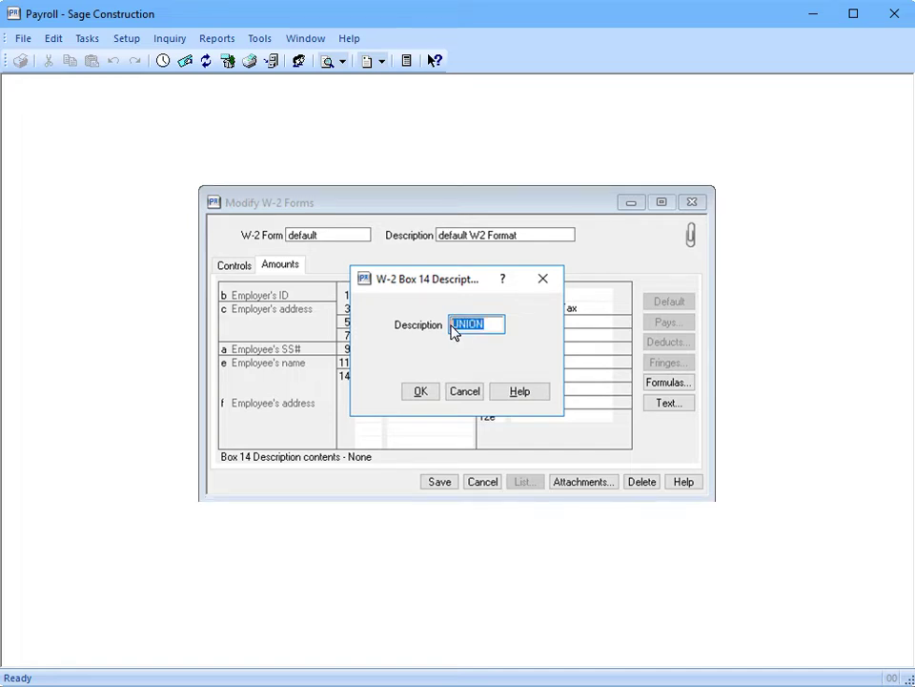
click(411, 386)
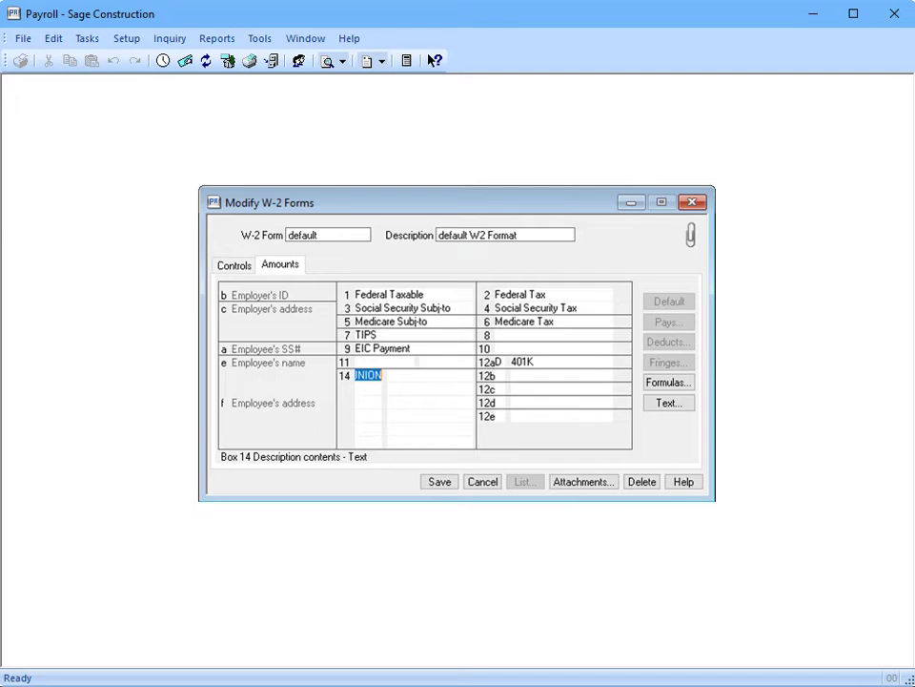
click(401, 380)
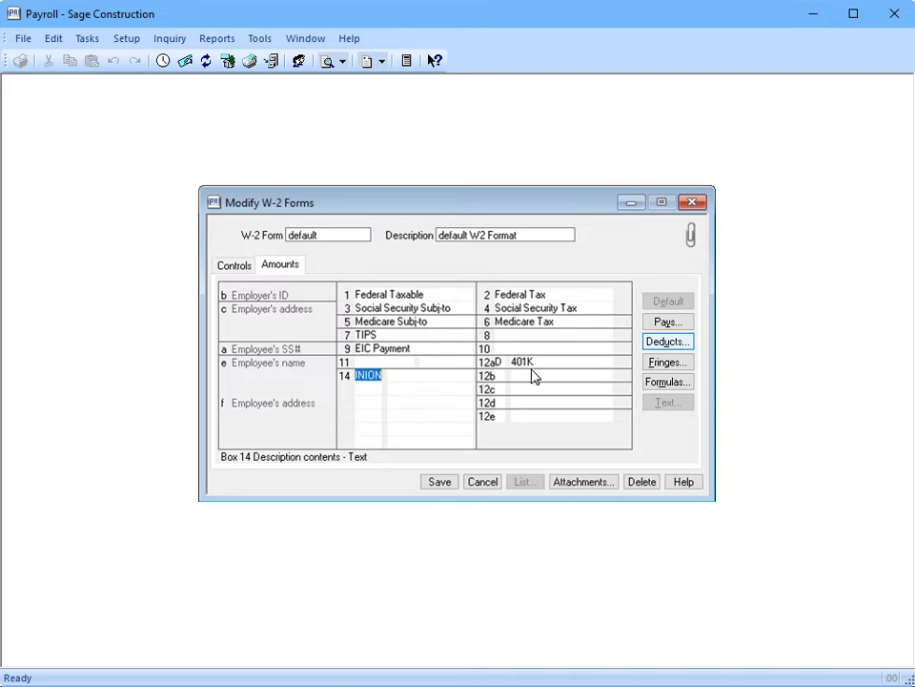
click(687, 343)
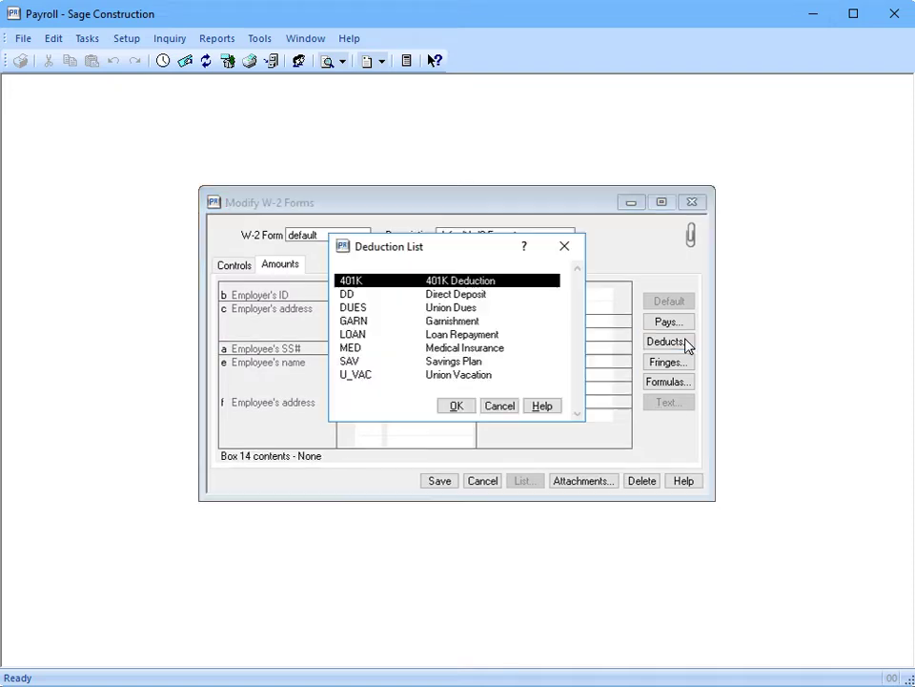
click(371, 309)
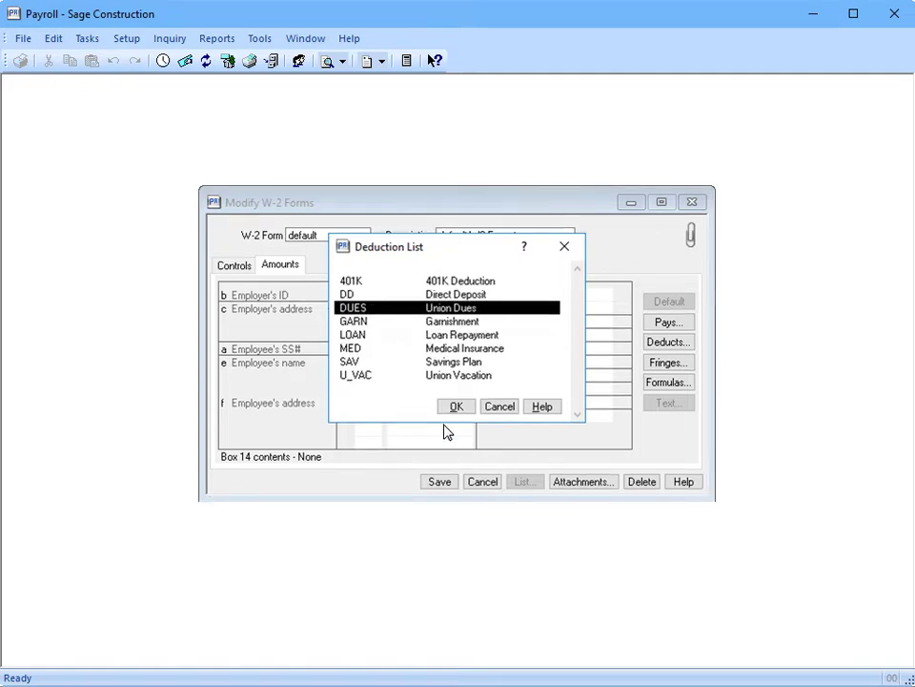
key(Return)
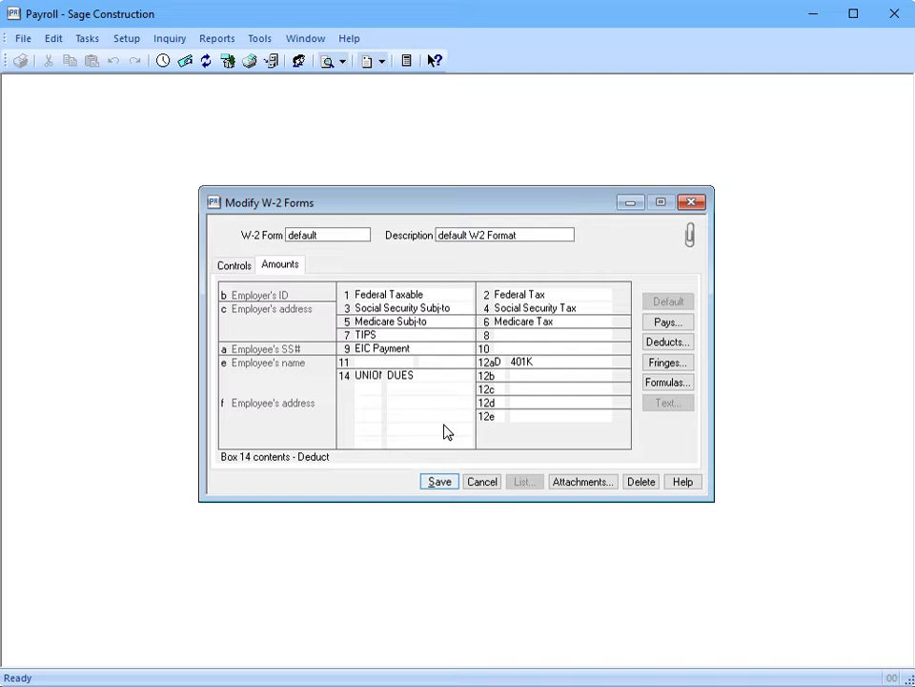
click(450, 482)
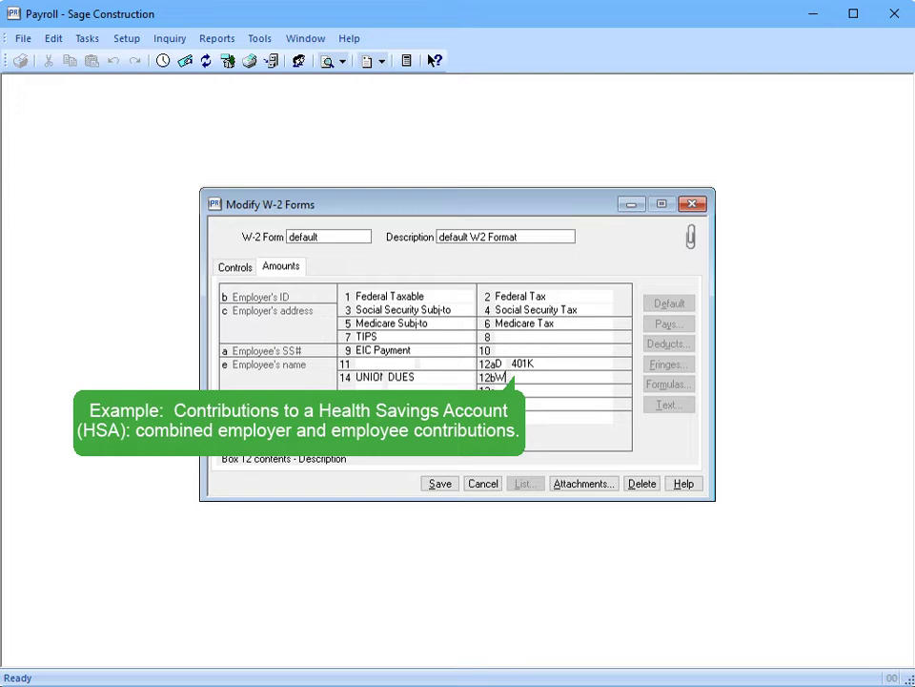
- View the deductions and then the fringes available for box 12b, highlighting the HSA fringe, without assigning any of them
key(Tab)
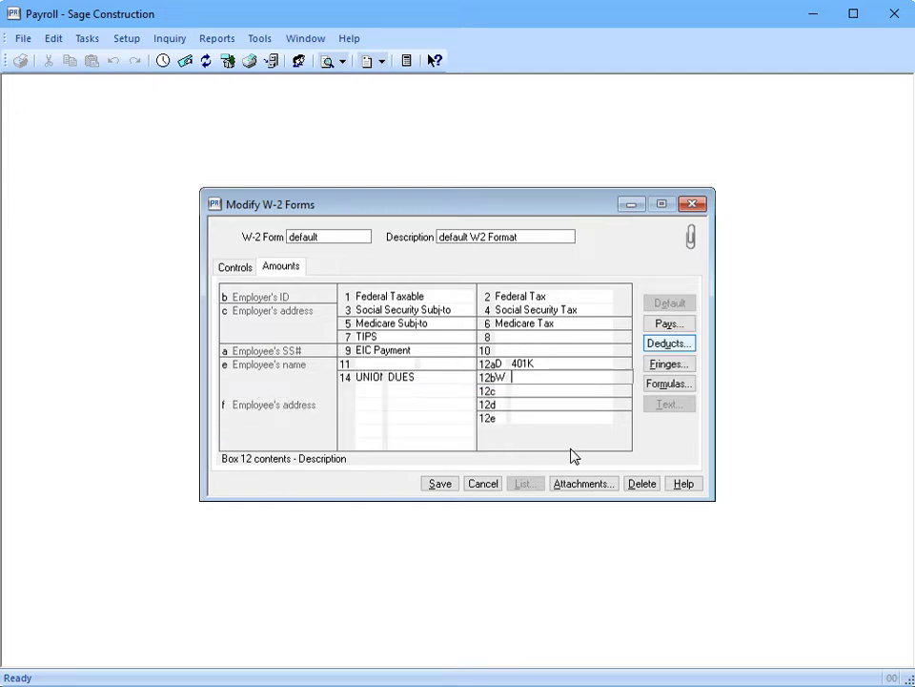
click(687, 345)
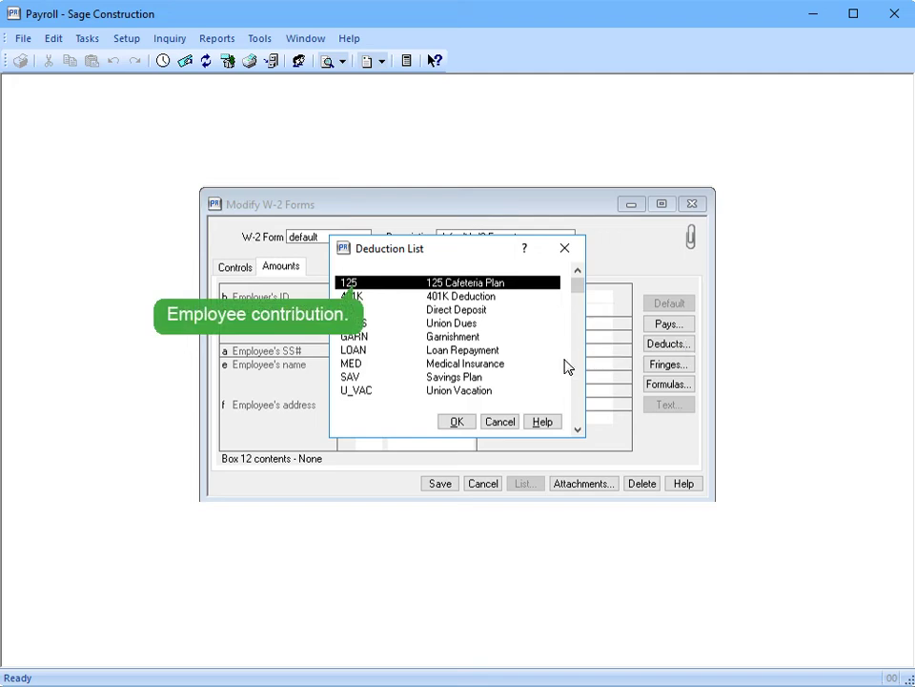
click(515, 426)
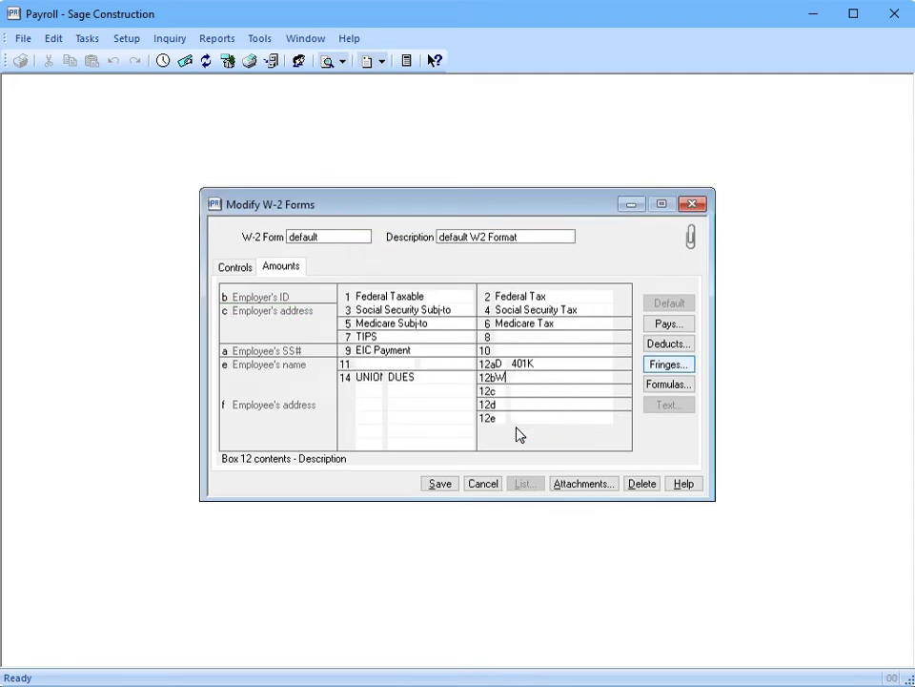
click(689, 366)
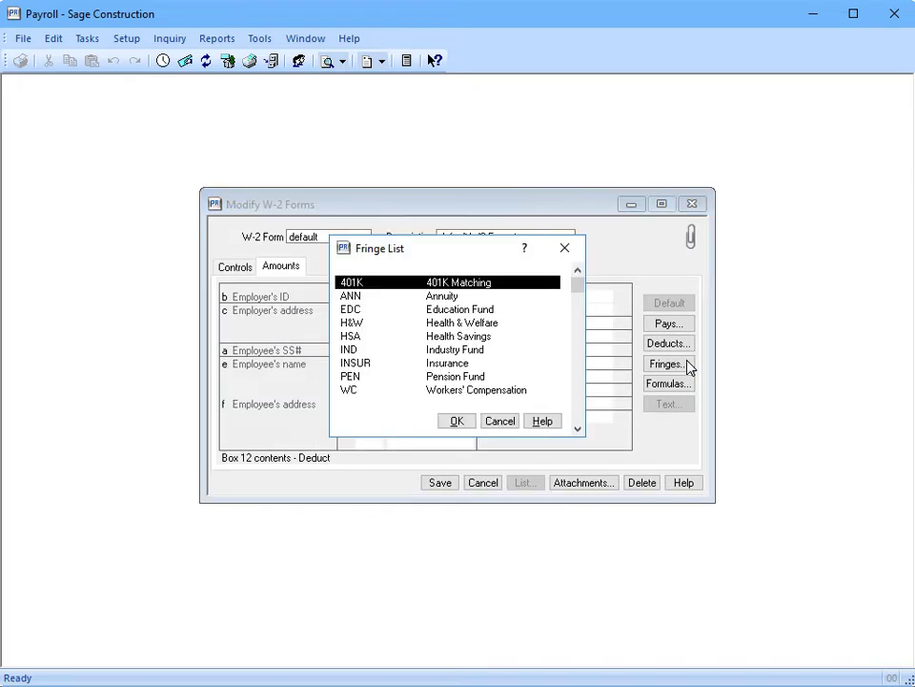
click(370, 338)
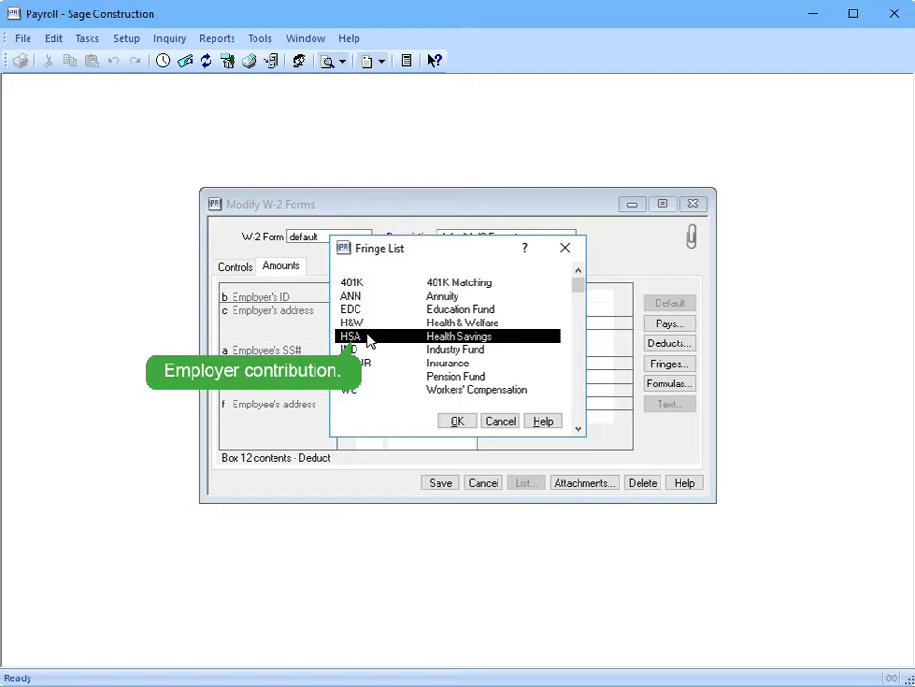
click(514, 422)
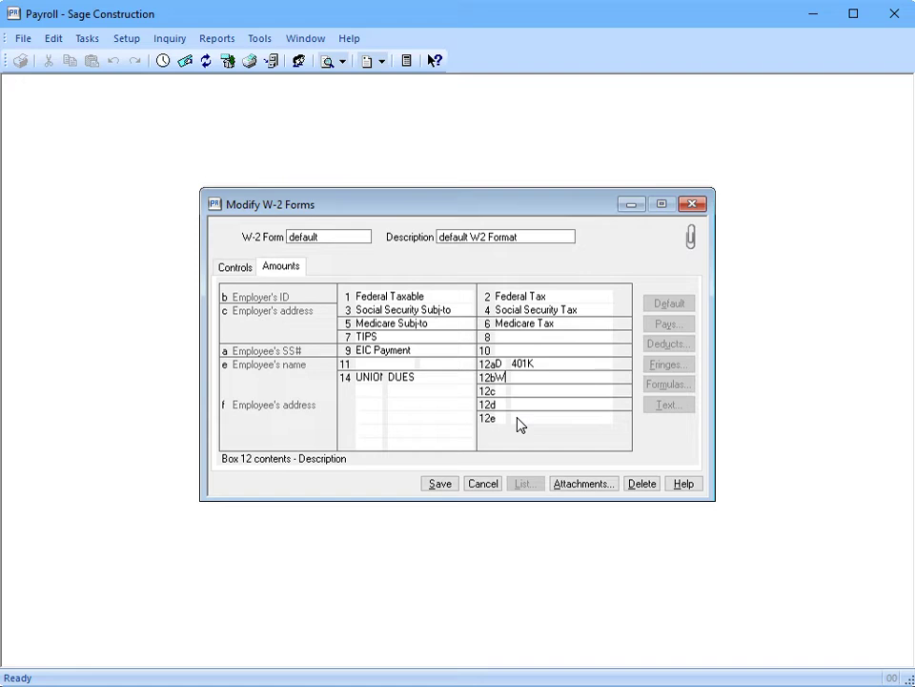
- Open the first employee's setup record and examine the prior year amounts in the deductions table, leaving the table unaltered
click(123, 40)
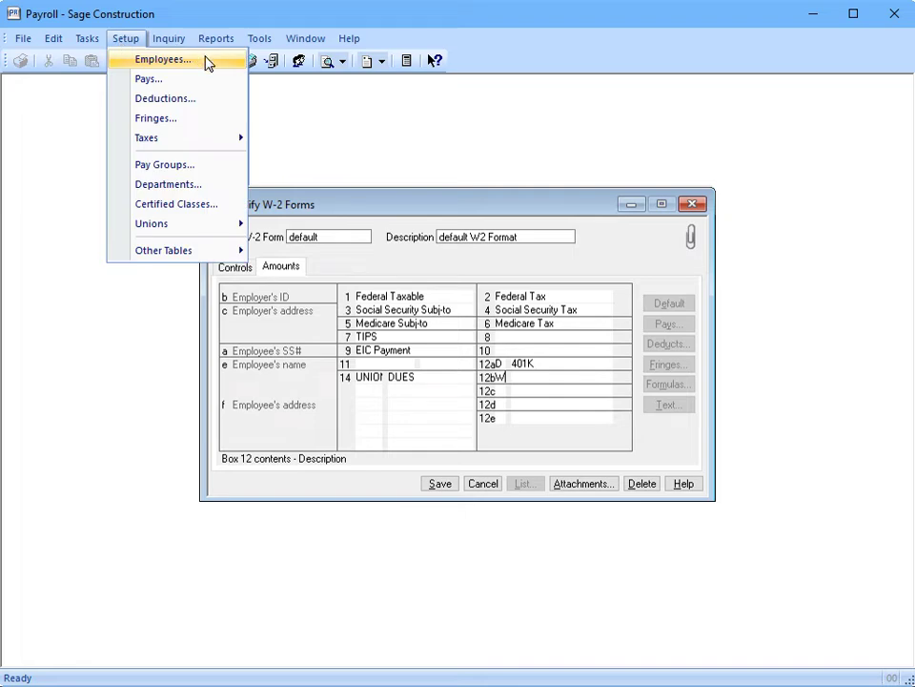
click(206, 60)
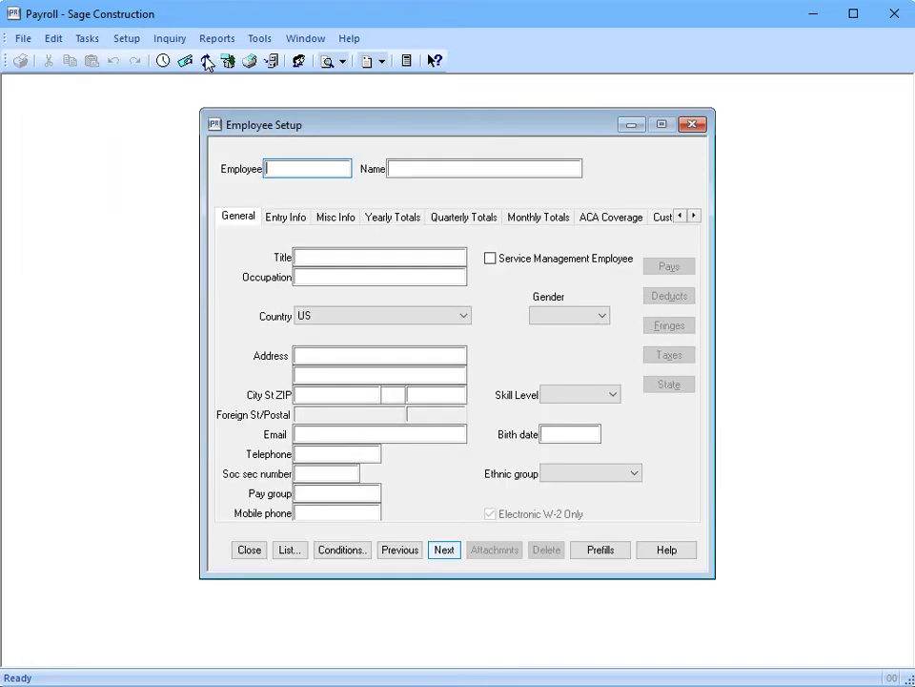
click(454, 548)
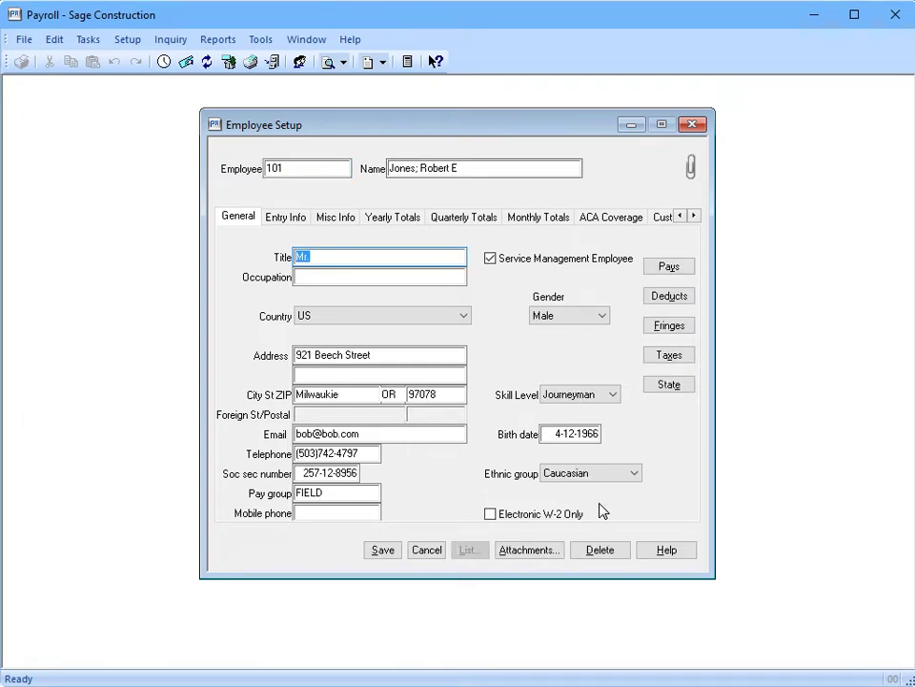
click(679, 302)
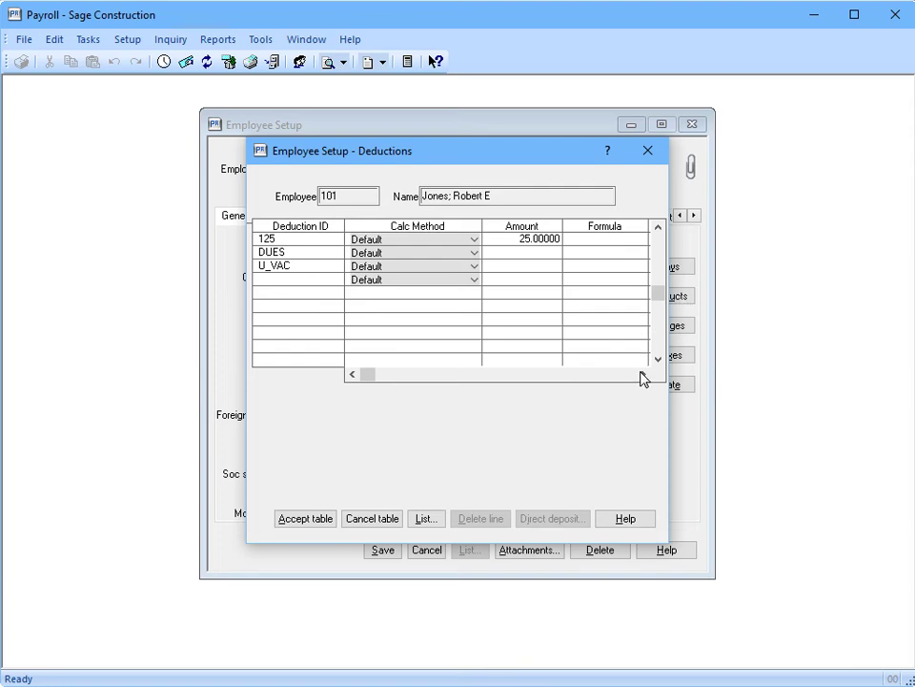
click(640, 375)
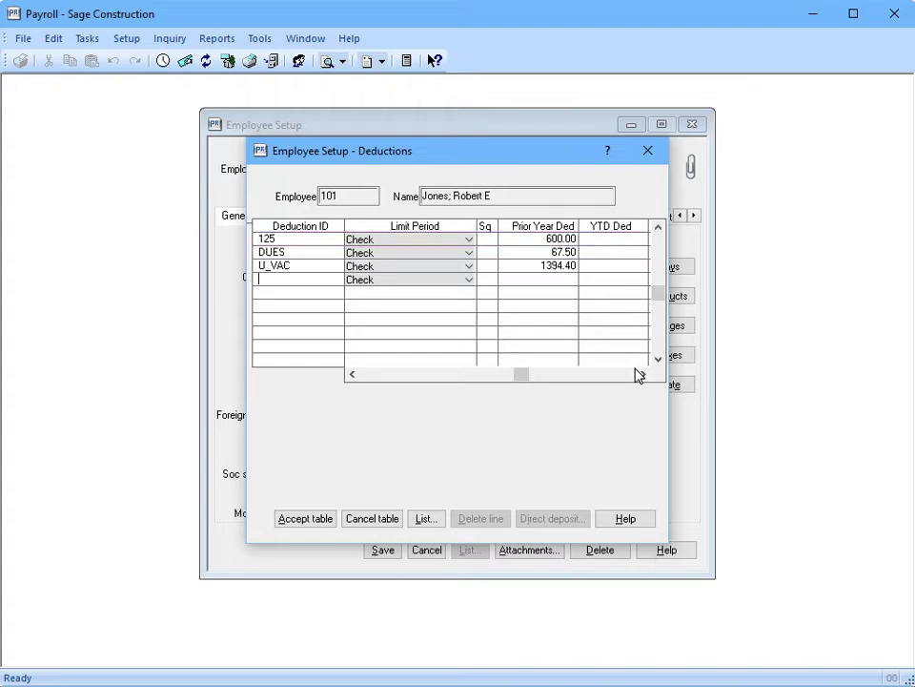
click(398, 518)
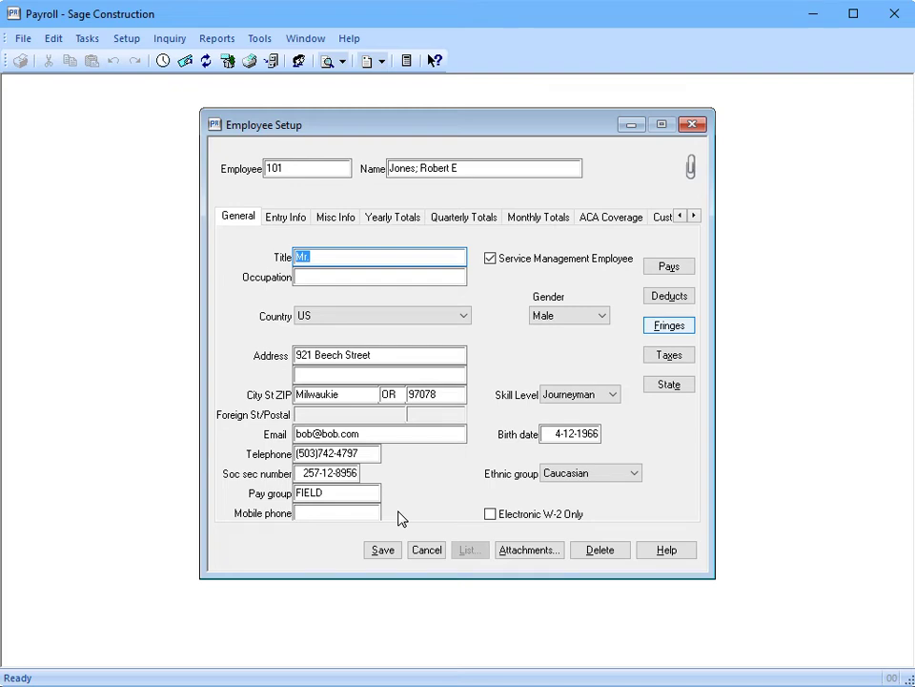
- Examine the prior year amount of the HSA fringe for the same employee, and close Employee Setup without saving
click(690, 324)
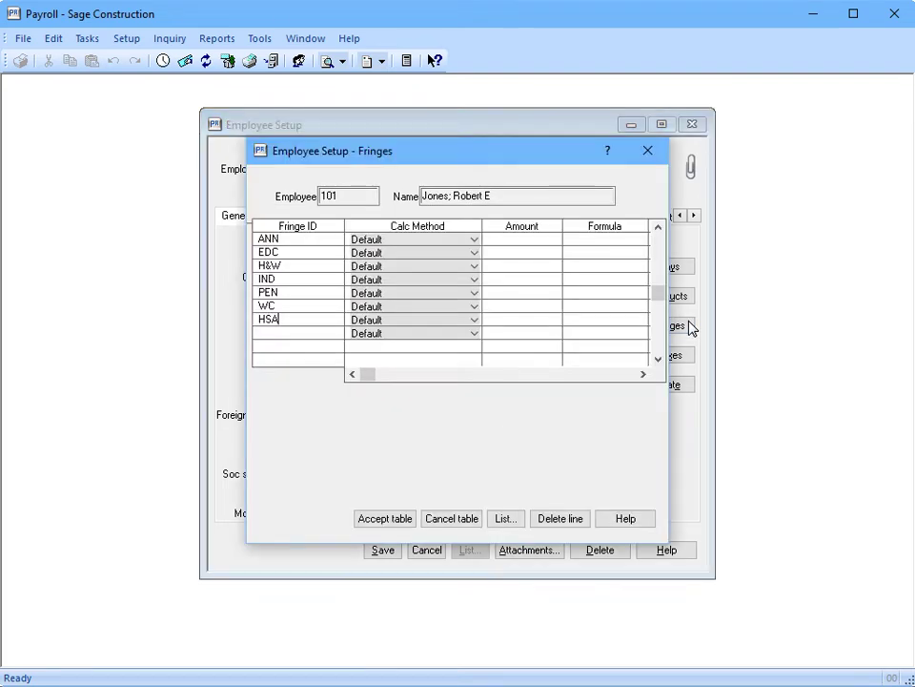
click(640, 375)
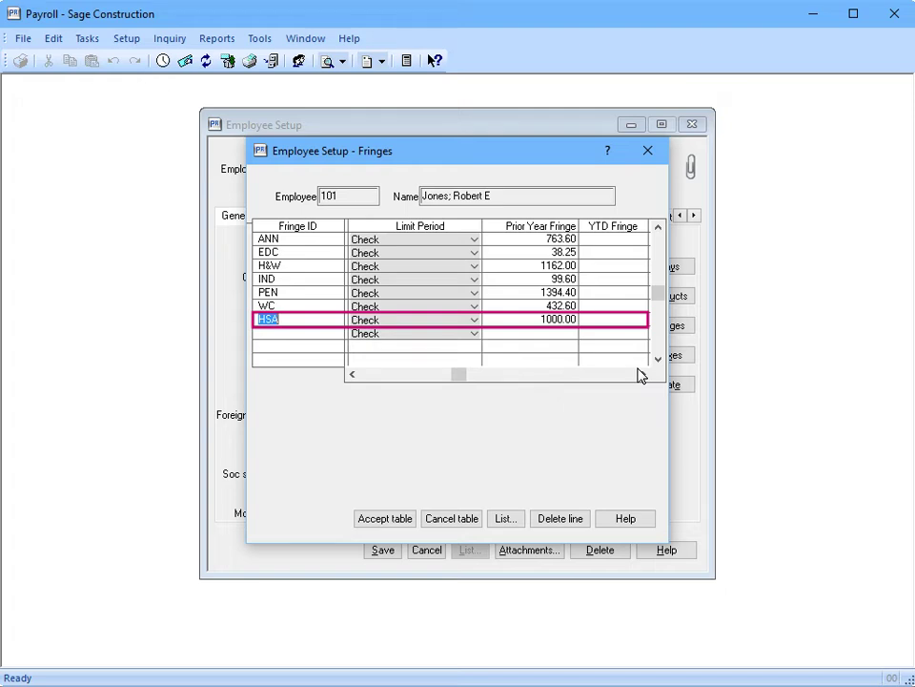
click(477, 518)
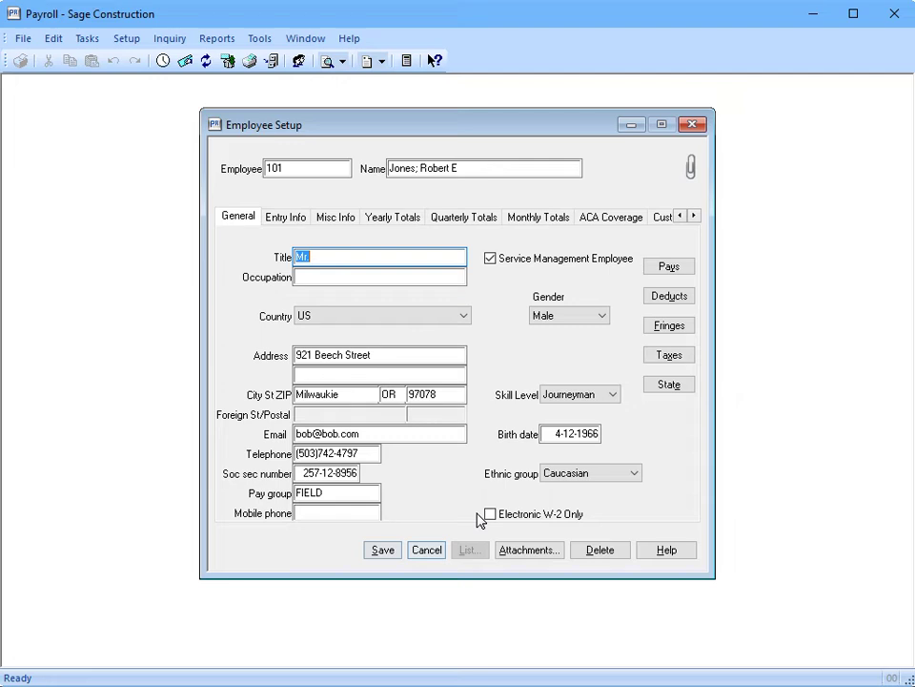
click(416, 549)
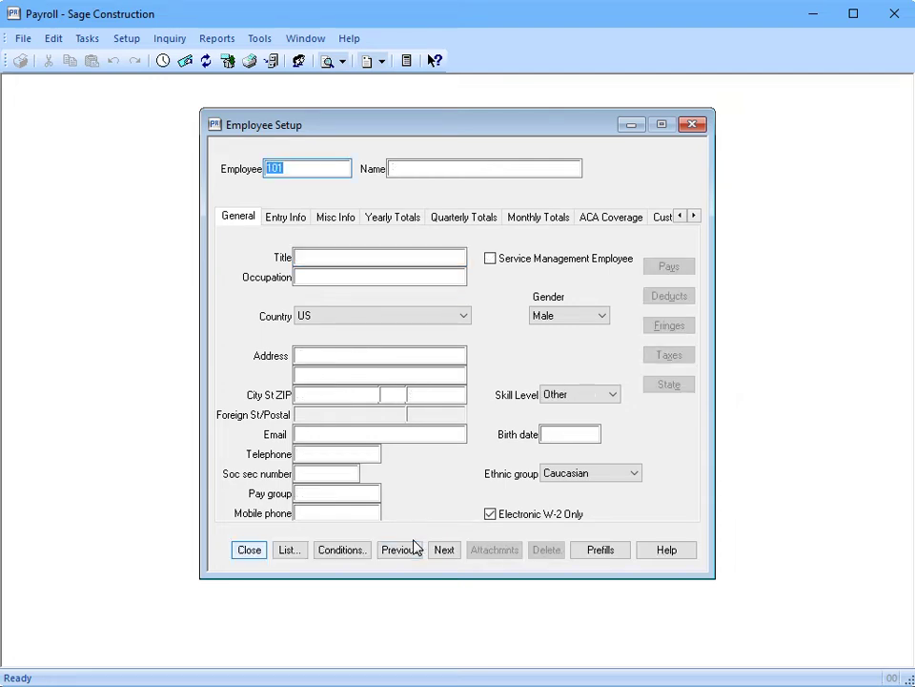
click(238, 553)
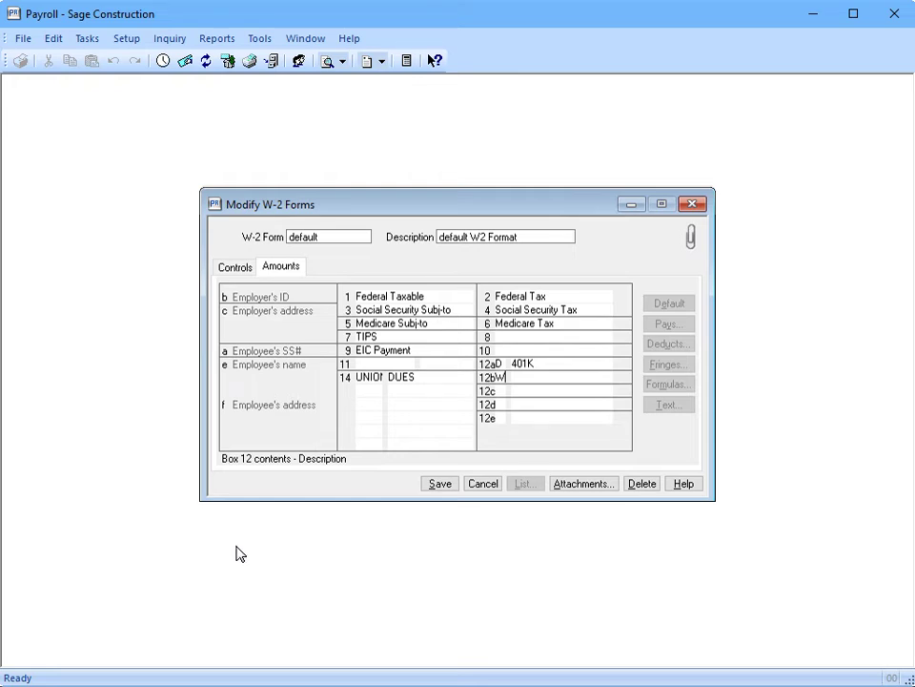
- Open the Payroll formulas and read the help topic on the LOOKUP function
click(264, 40)
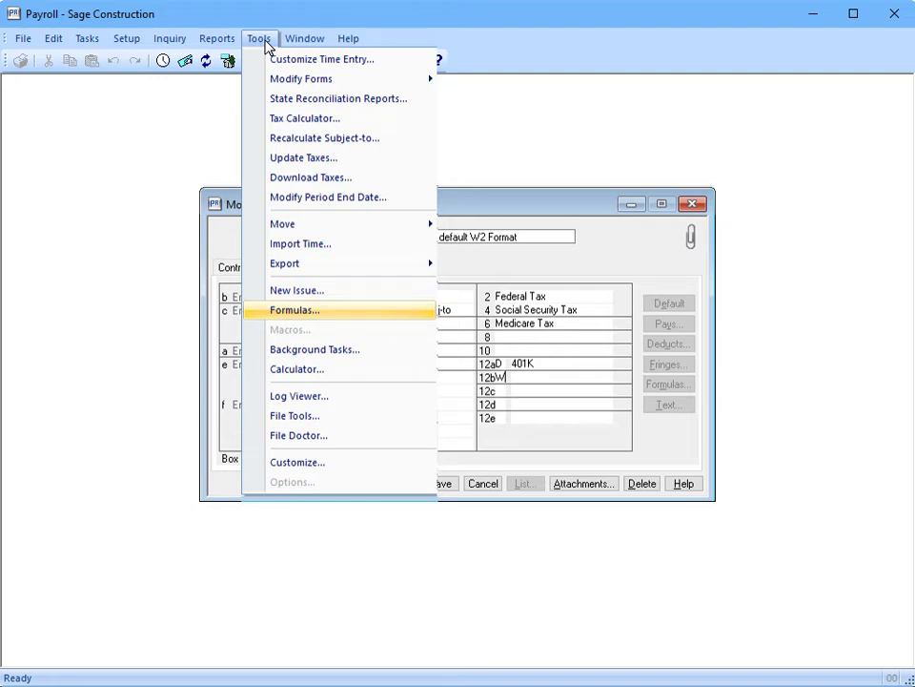
click(329, 312)
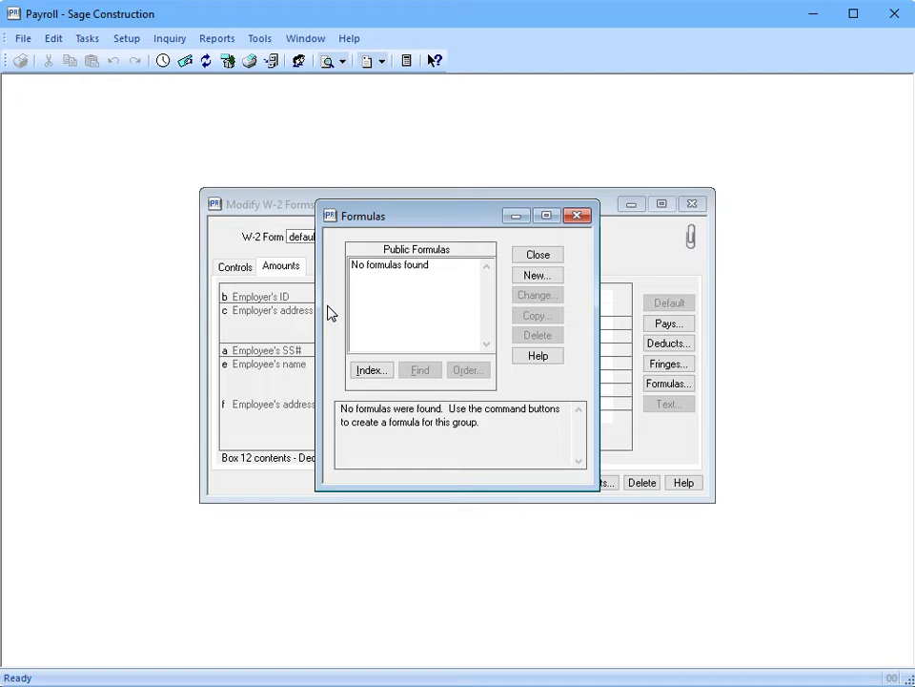
click(554, 355)
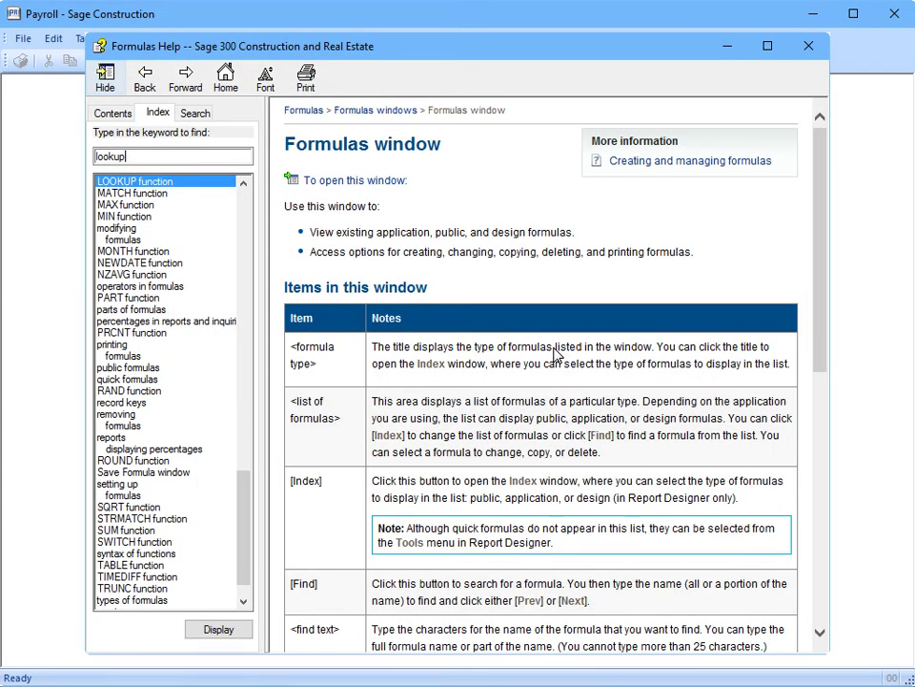
click(198, 630)
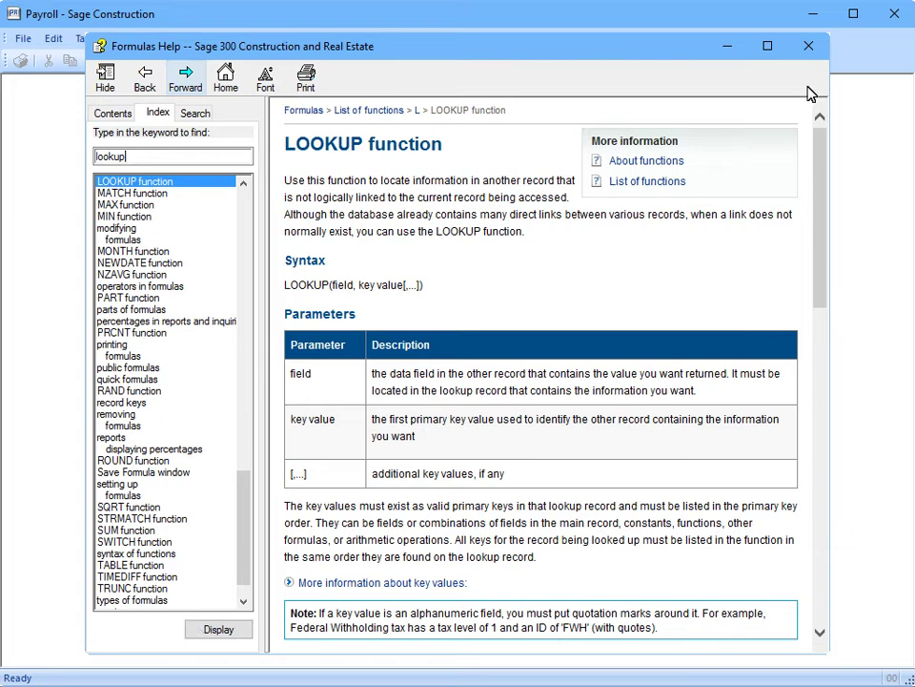
click(808, 46)
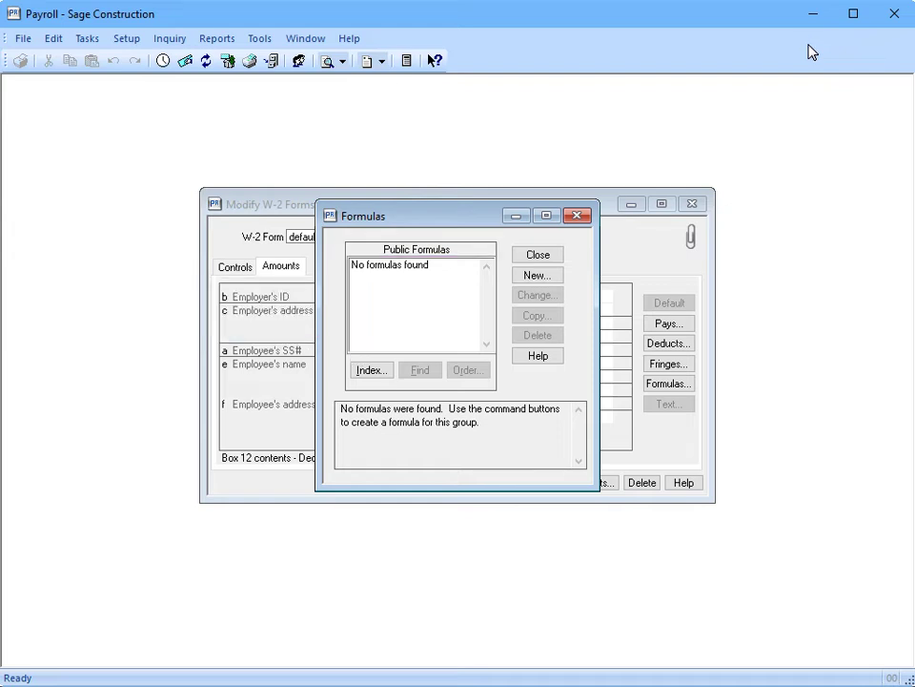
- Start a new public formula with "lookup (" and the Prior Year Deduction field from the PR - Employee Deduct record, followed by a comma
click(552, 276)
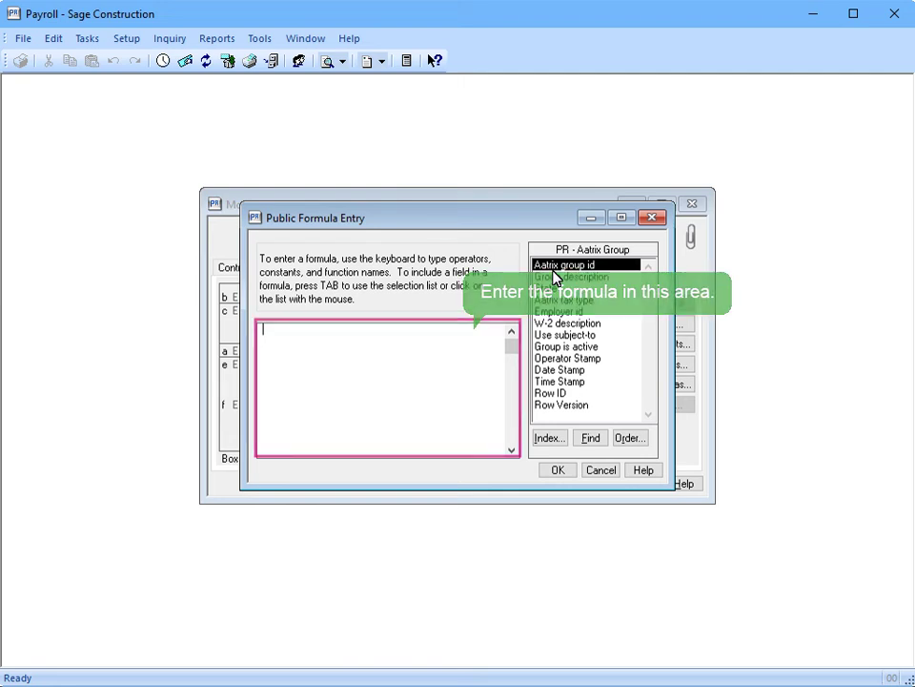
text(lookup ()
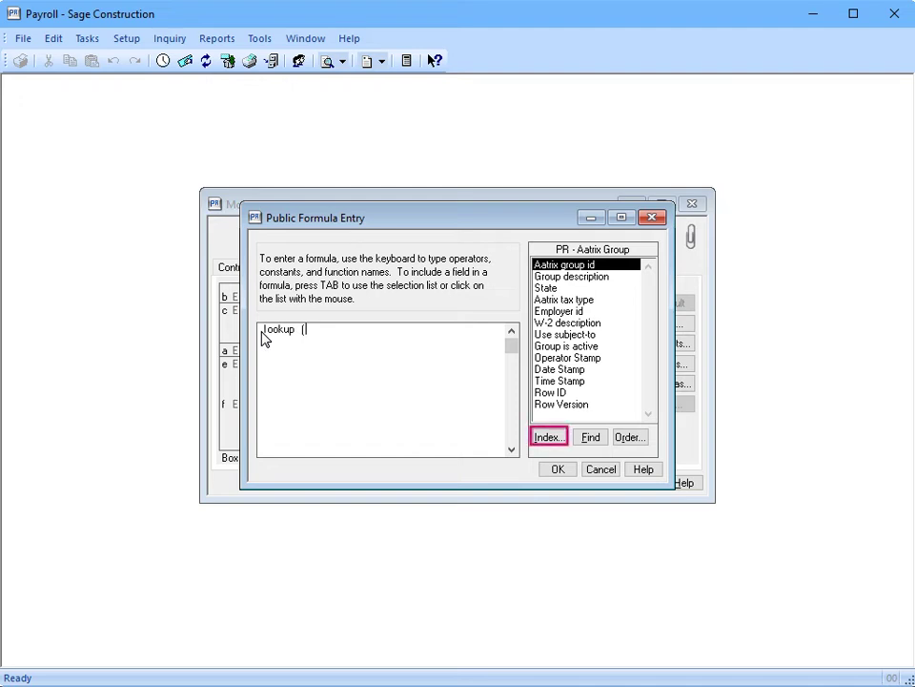
click(553, 436)
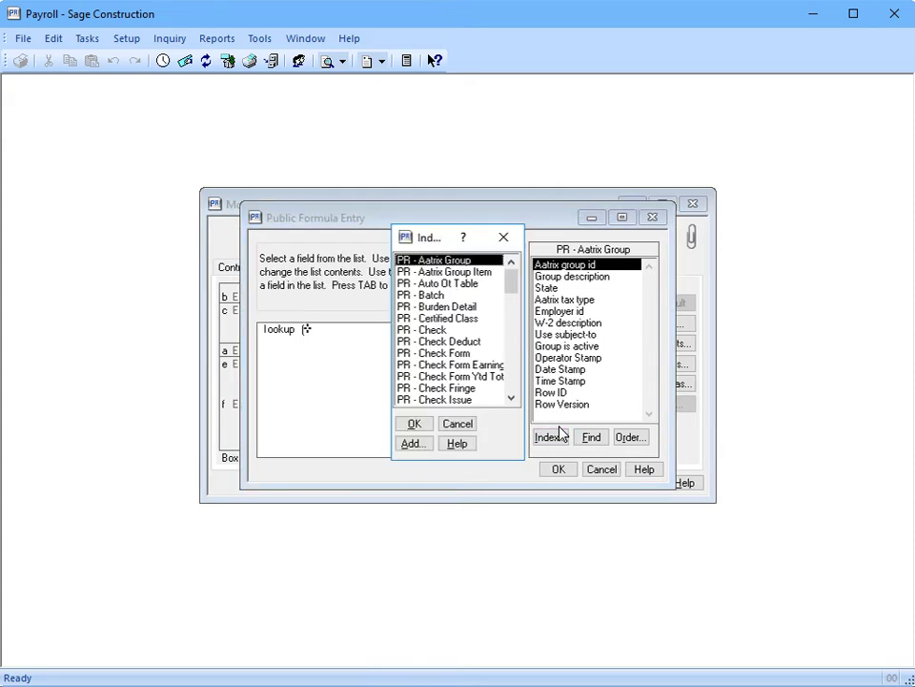
scroll(509, 400, down, 4)
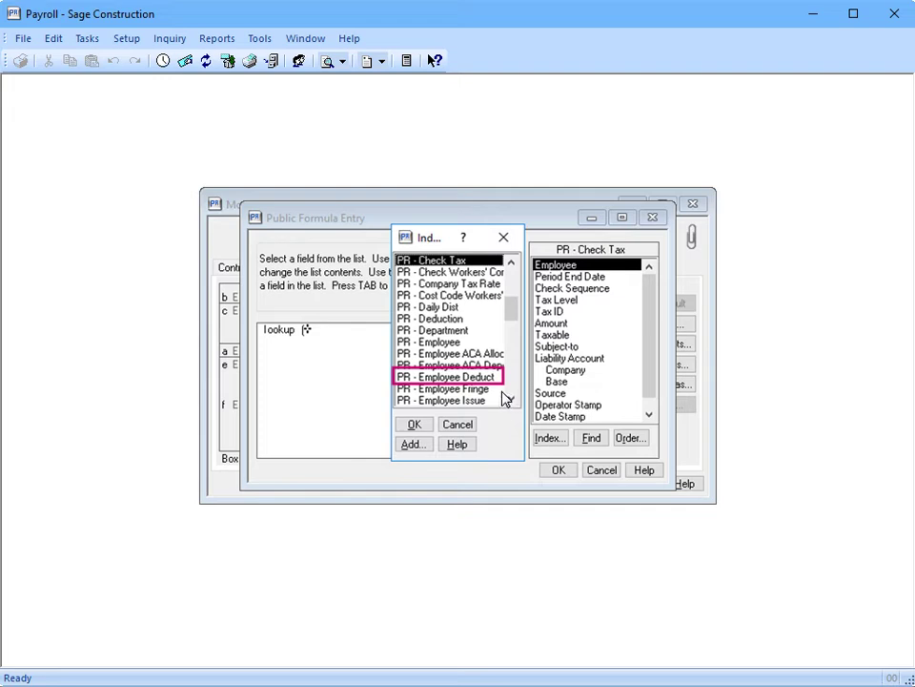
click(496, 377)
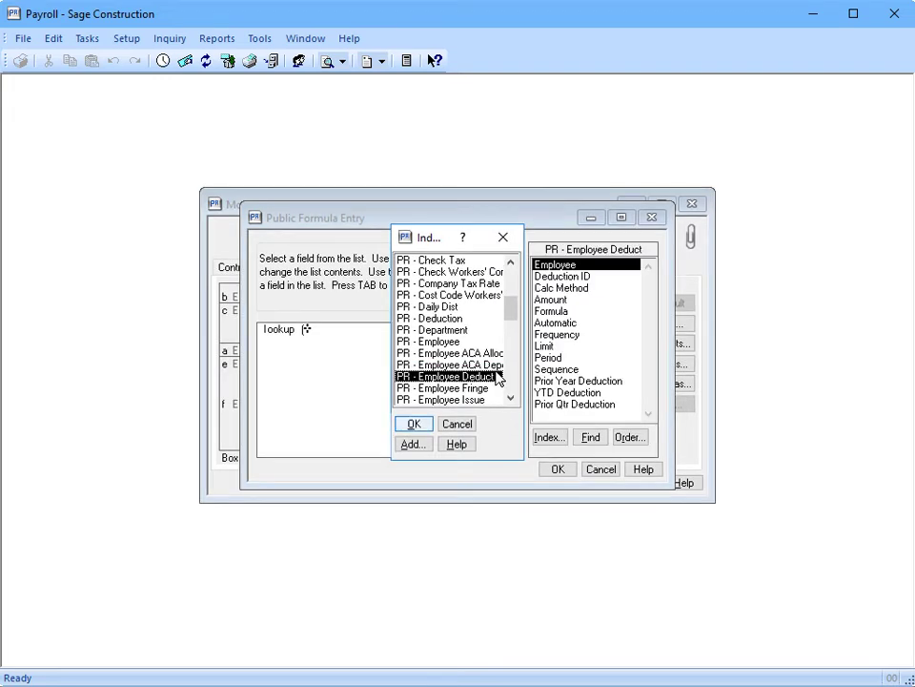
click(412, 423)
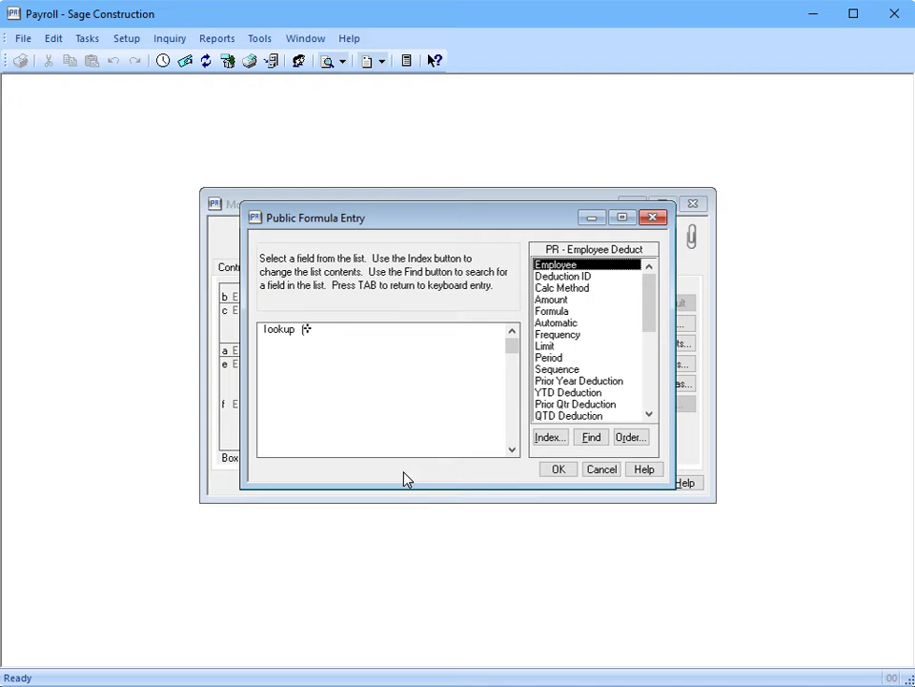
click(625, 382)
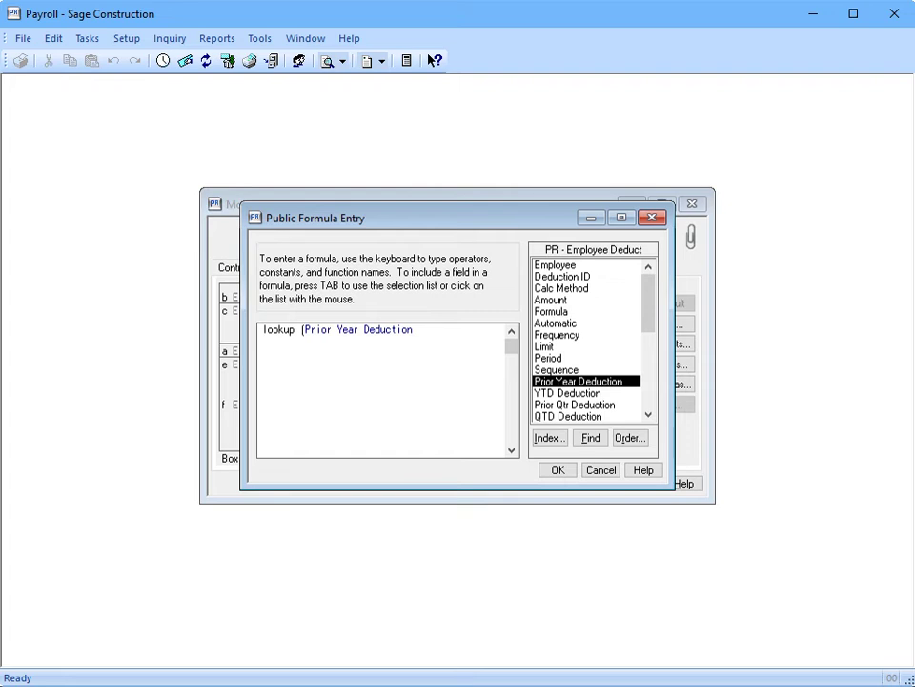
text(,)
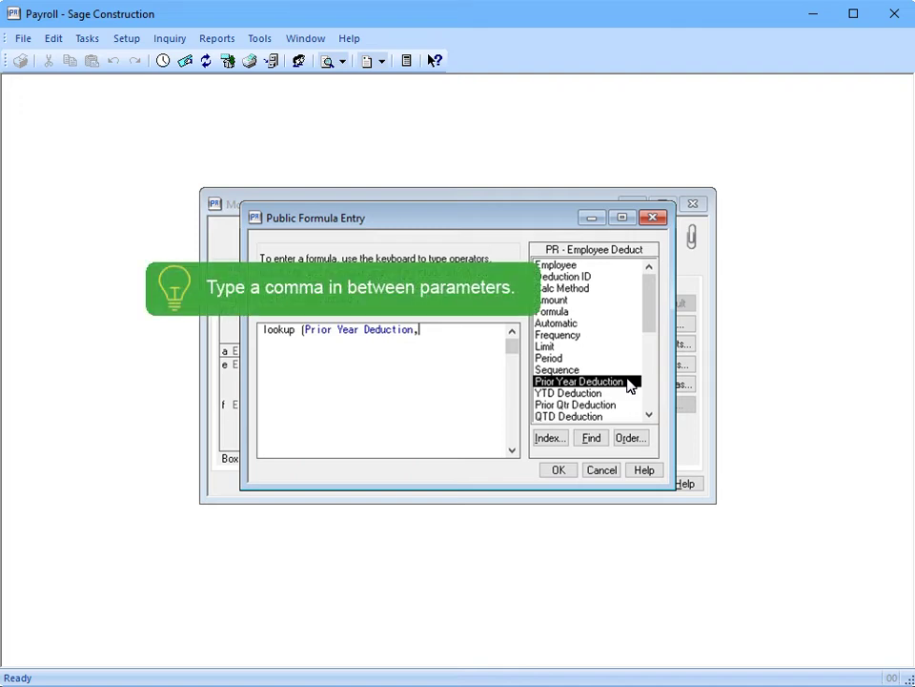
- Complete the lookup with the Employee field from the PR - Employee record and the deduction ID "125" as key values
click(560, 437)
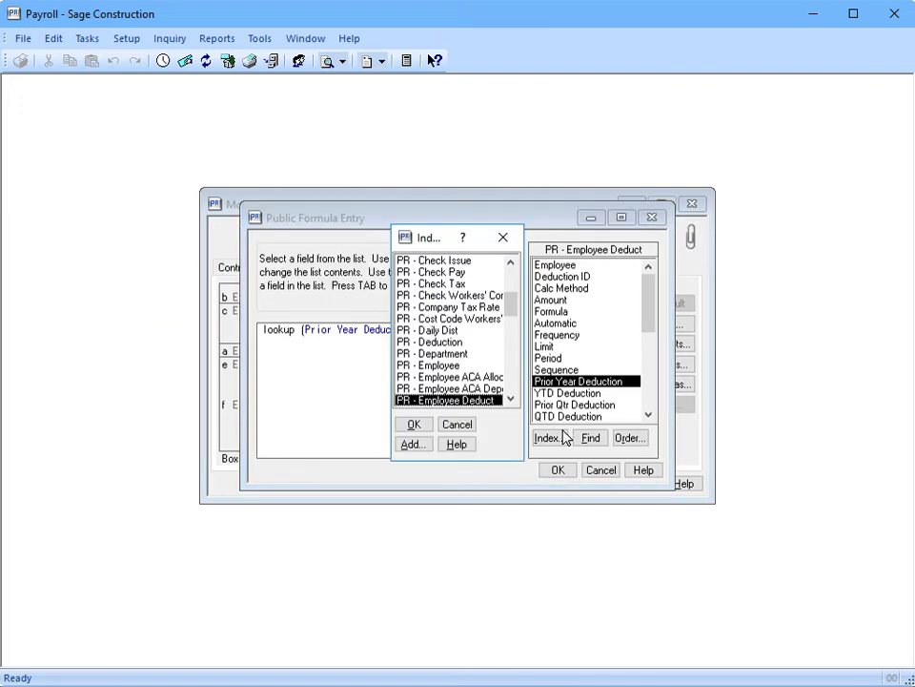
click(399, 365)
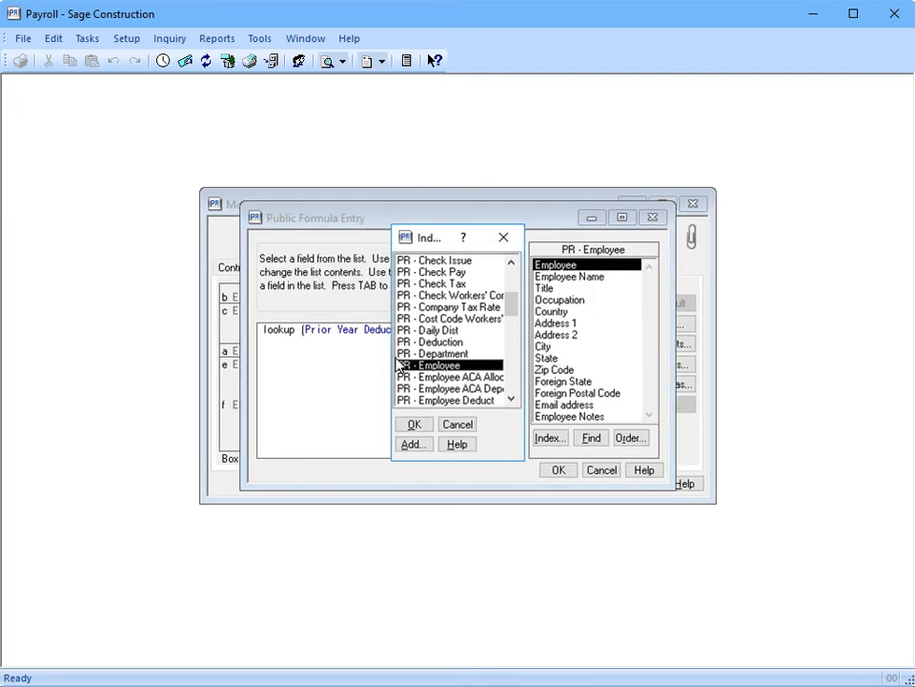
click(408, 423)
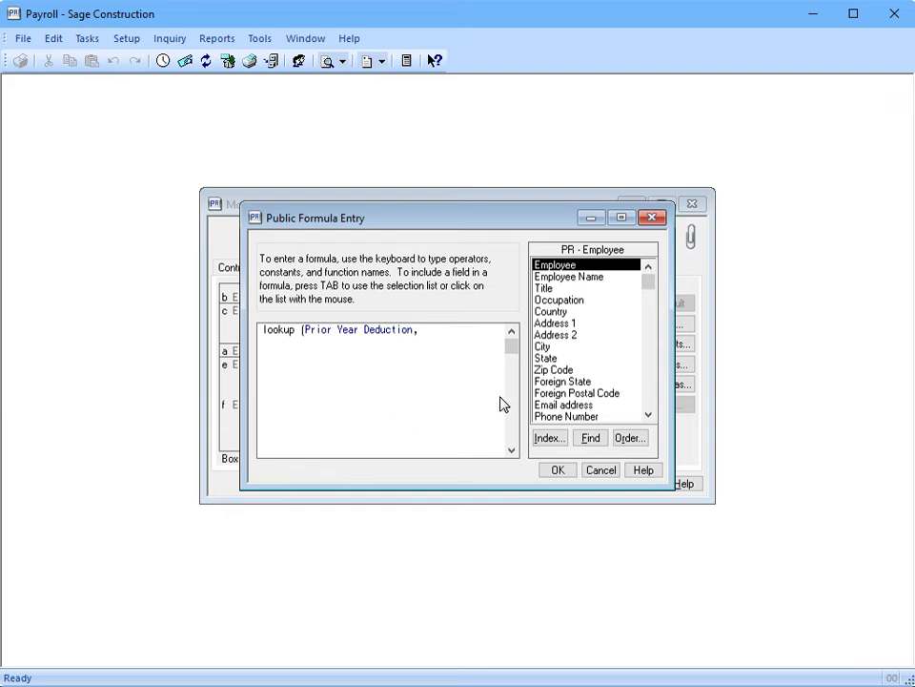
click(582, 267)
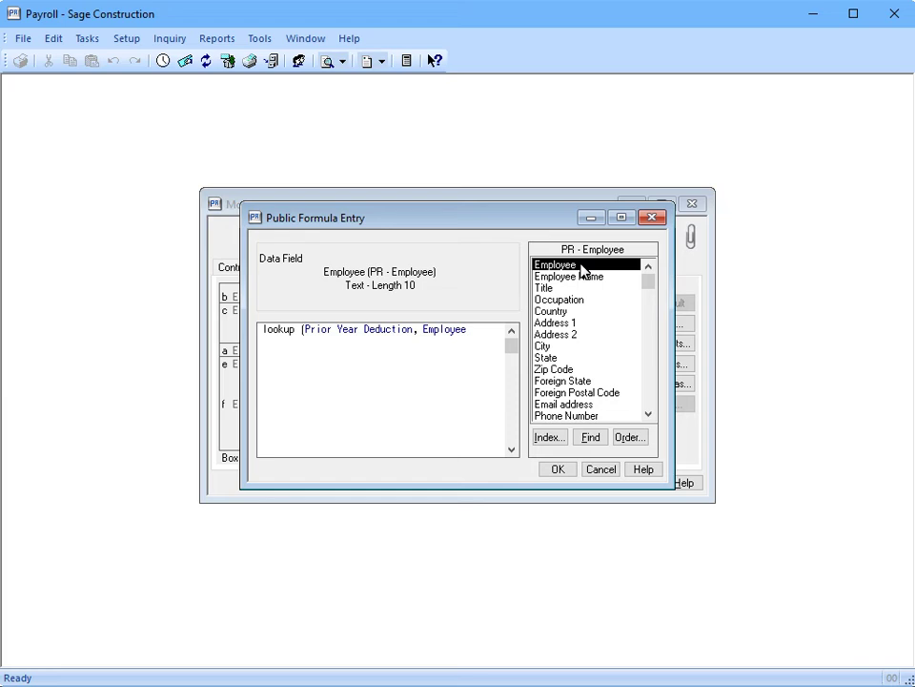
text(, "125"))
click(319, 342)
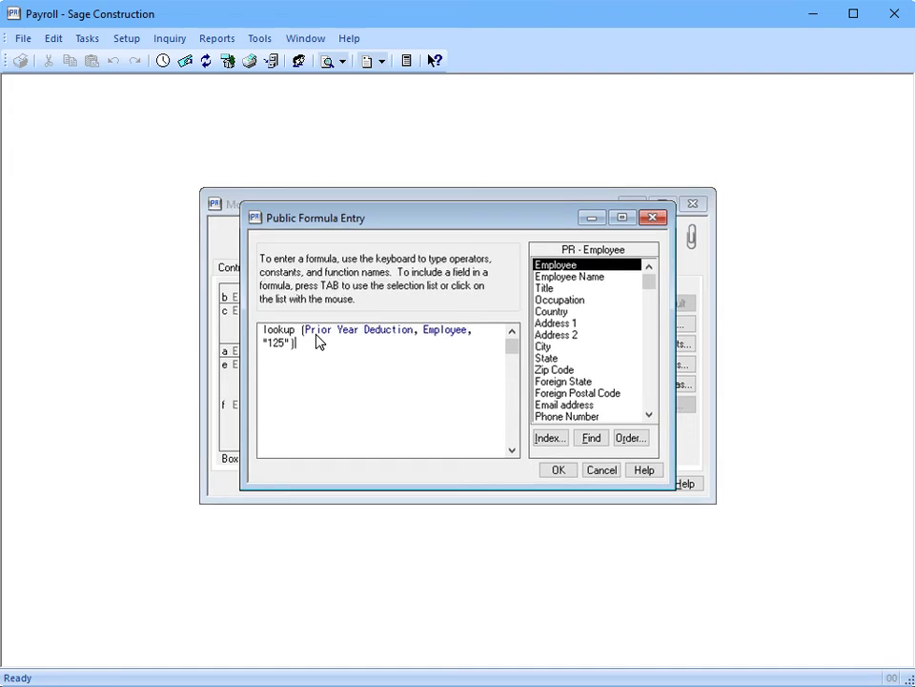
- Add "+ lookup (" to the formula, followed by the Prior Year Fringe field from the PR - Employee Fringe record and a comma
click(305, 330)
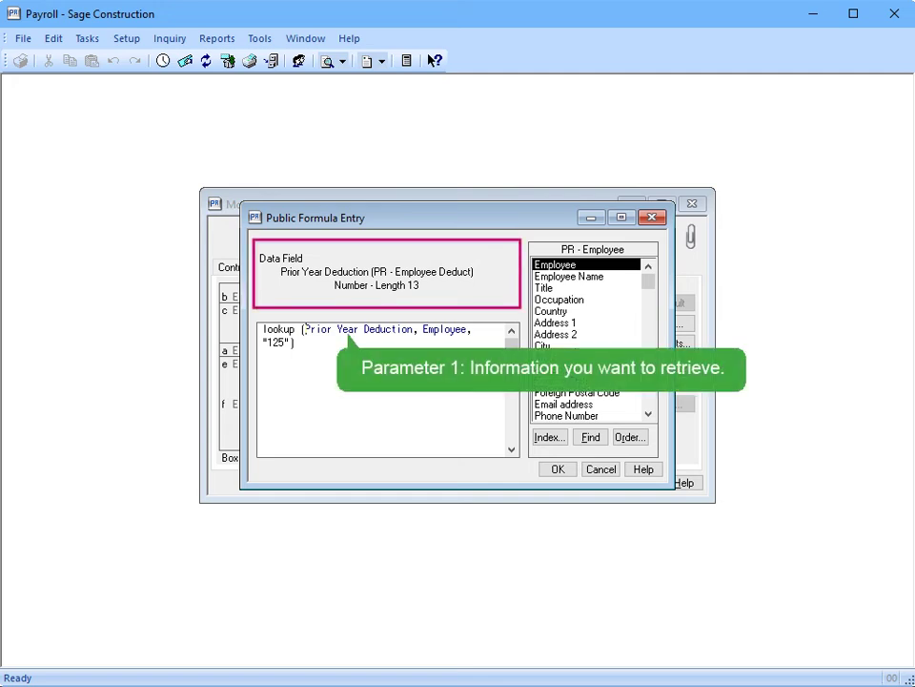
click(425, 330)
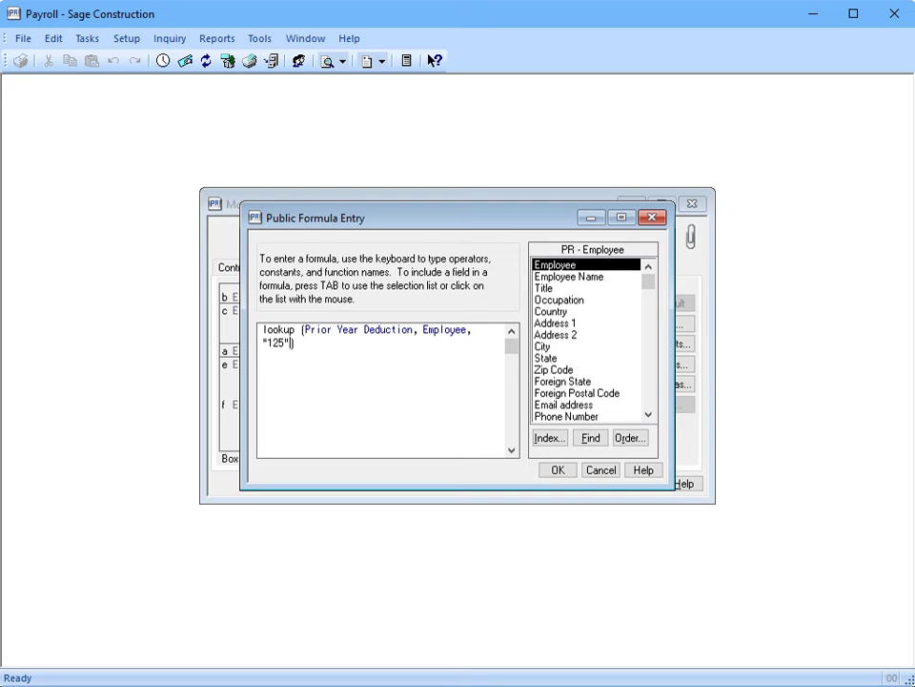
text(+ lookup ()
click(540, 435)
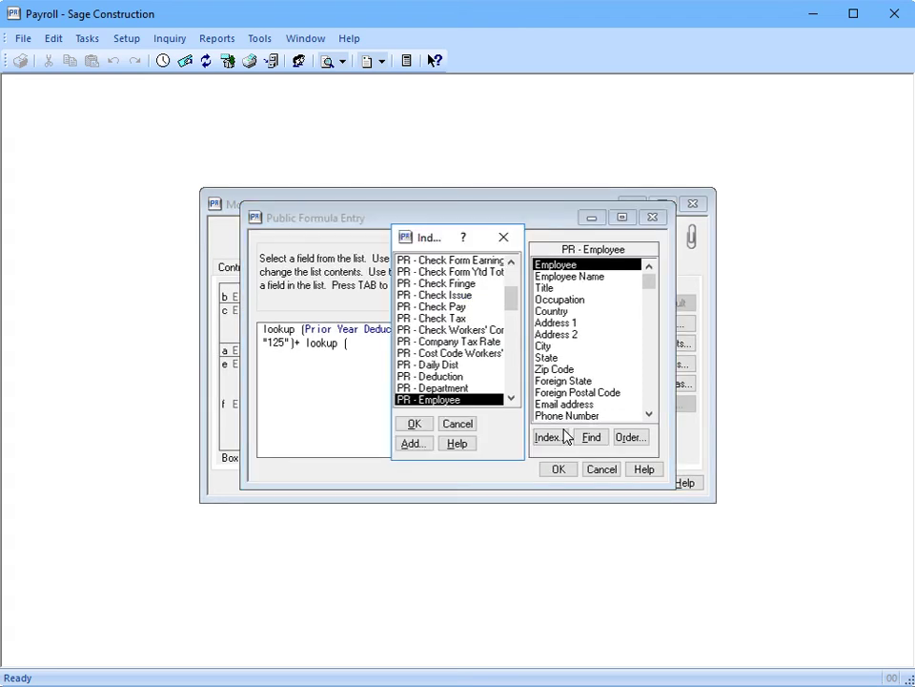
click(509, 385)
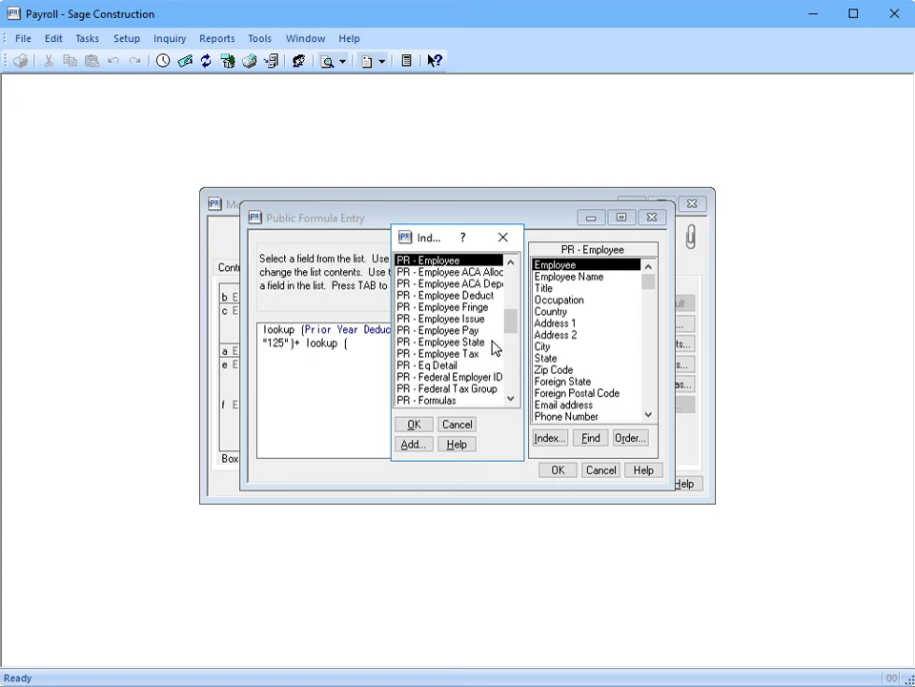
click(494, 307)
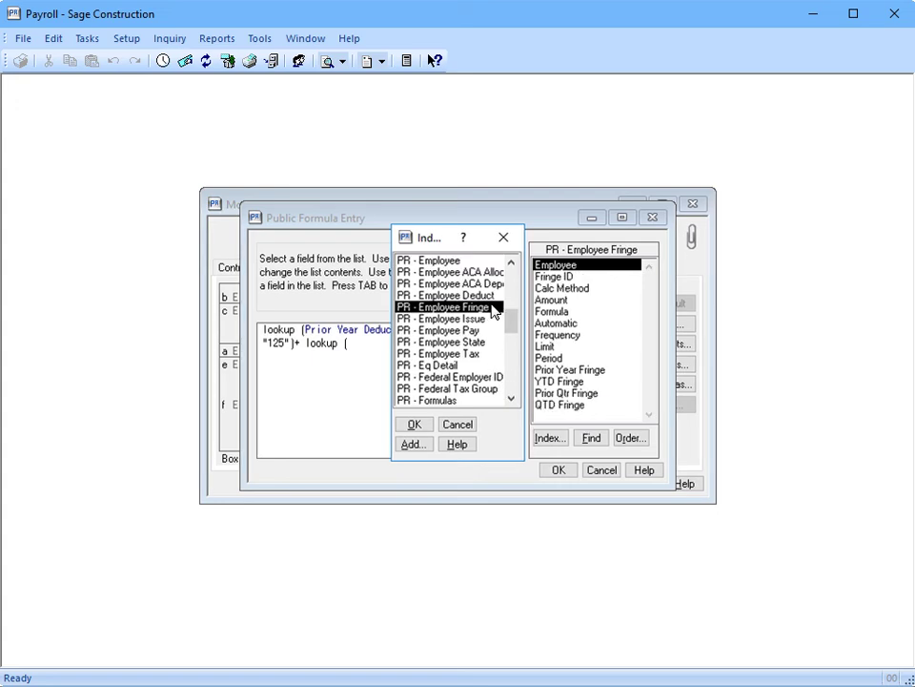
click(415, 425)
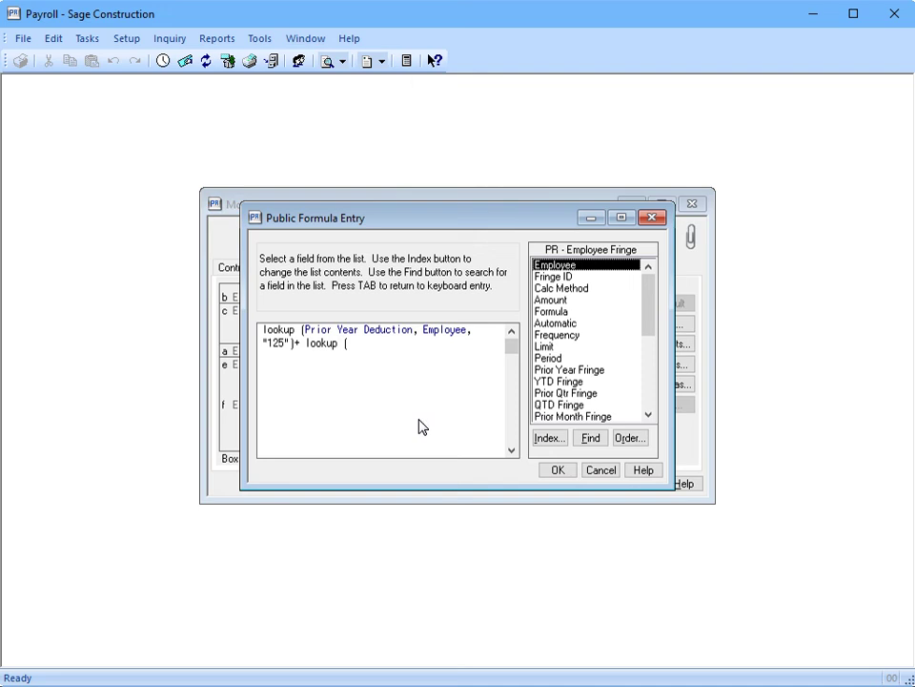
double_click(606, 370)
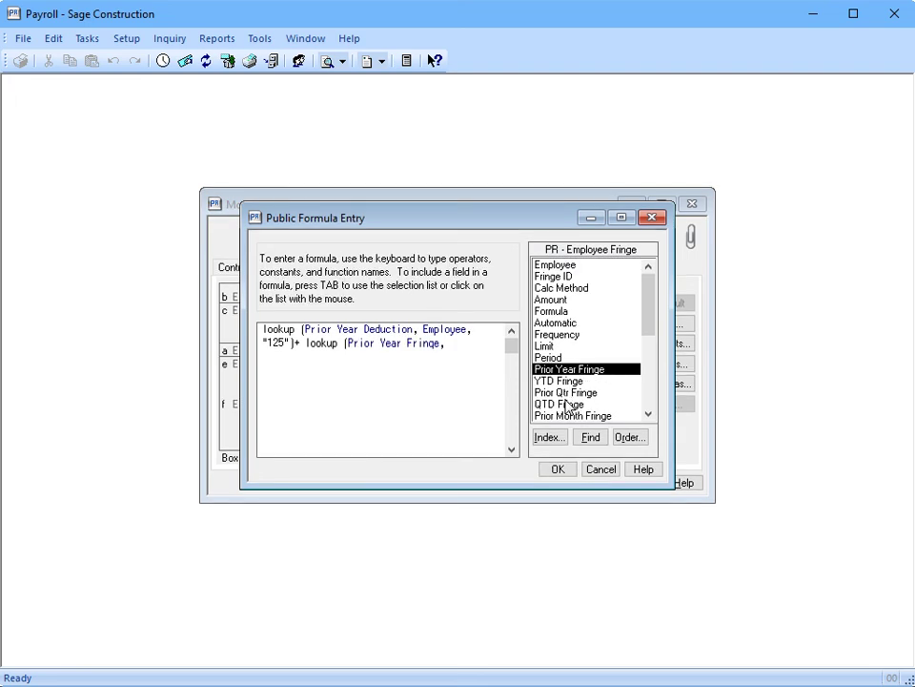
- Complete the second lookup with the Employee field from the PR - Employee record and the fringe ID "HSA"
click(548, 437)
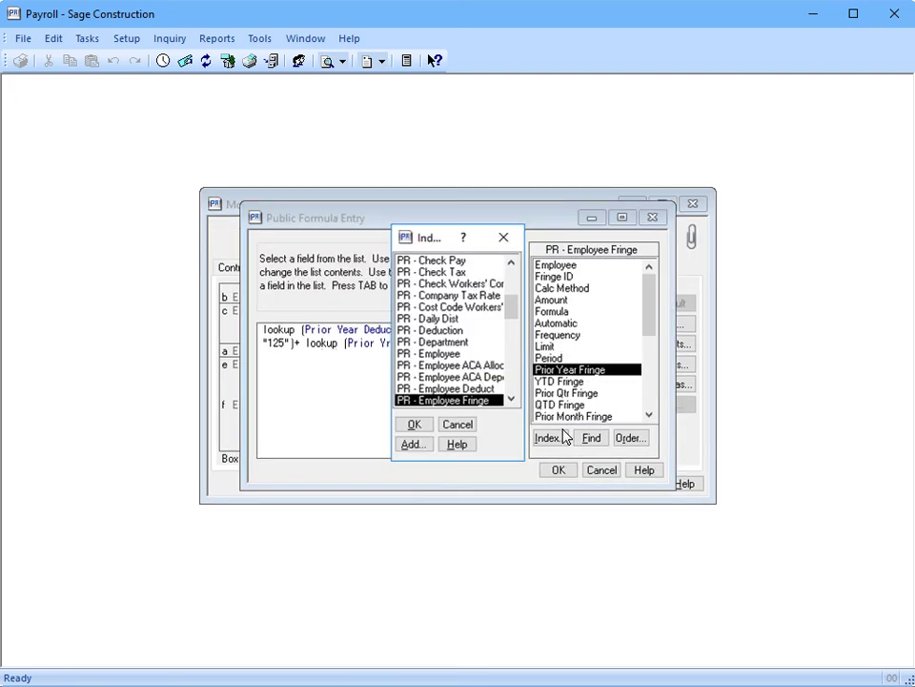
click(465, 358)
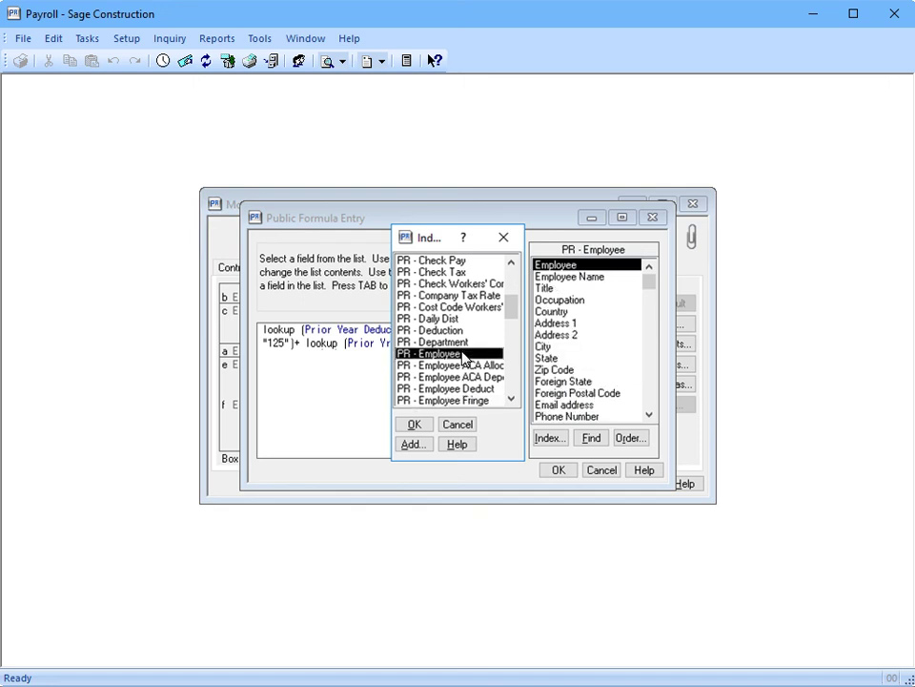
click(410, 425)
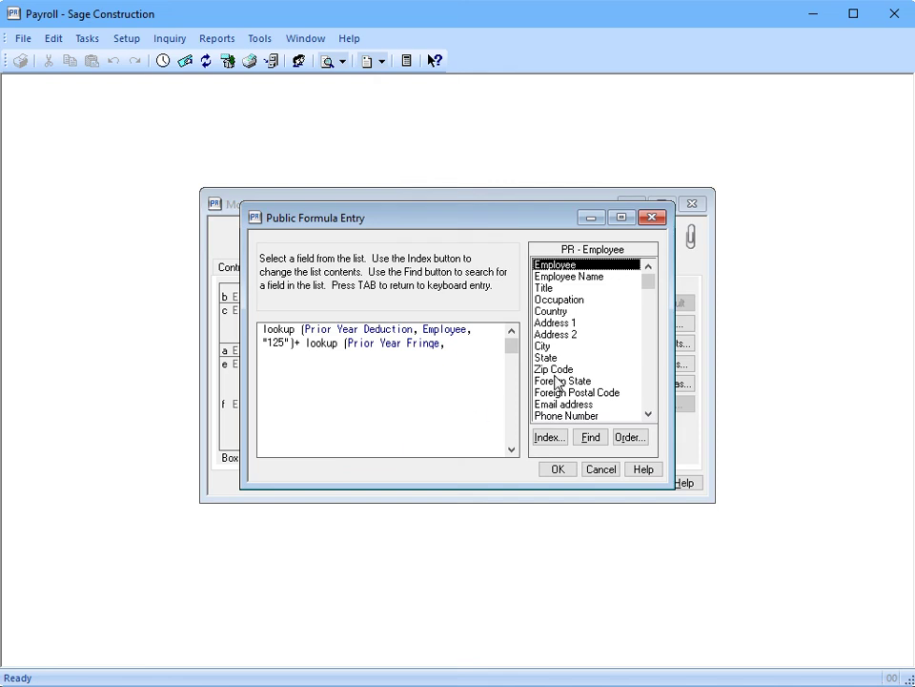
click(599, 266)
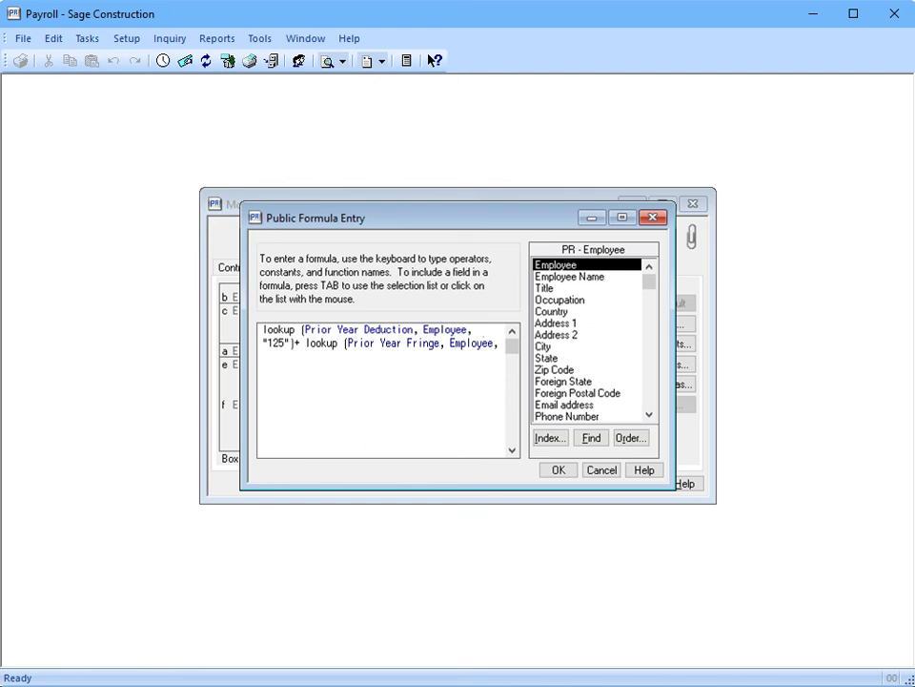
text("HSA"))
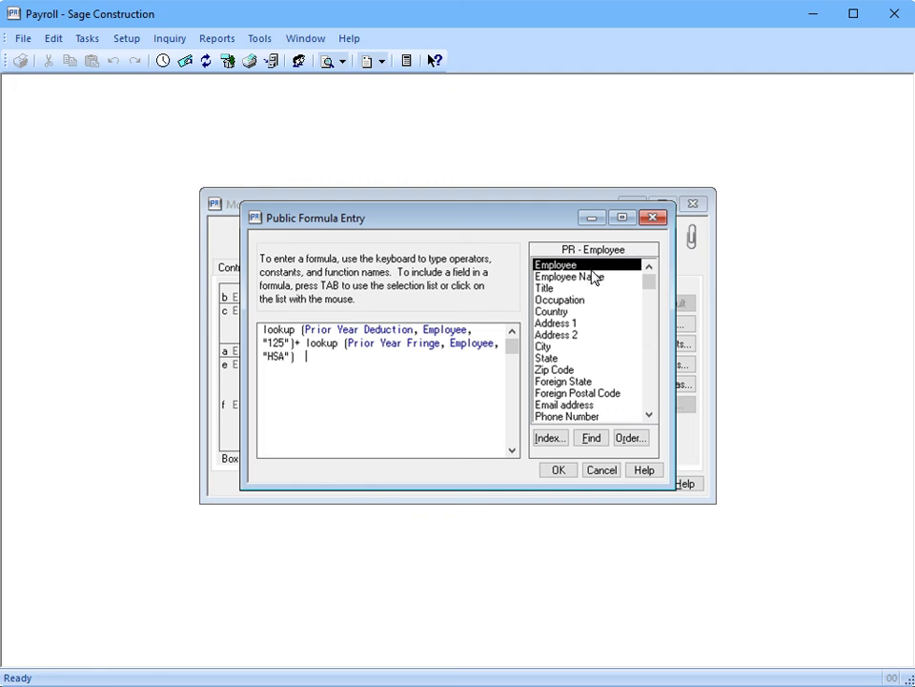
- Save the public formula as "w2 Box12W" and close the Formulas window
click(571, 469)
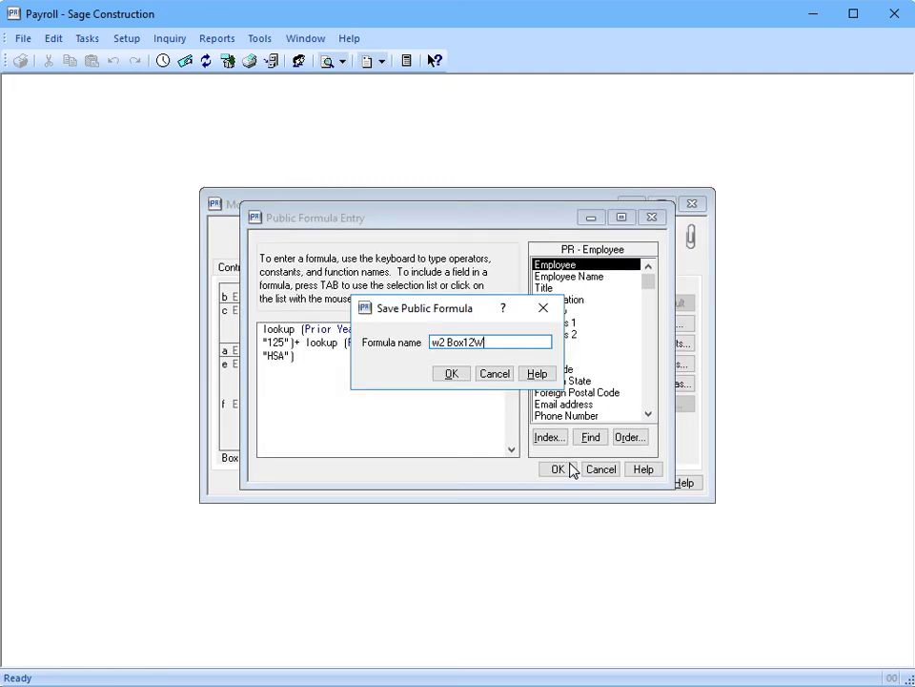
click(444, 372)
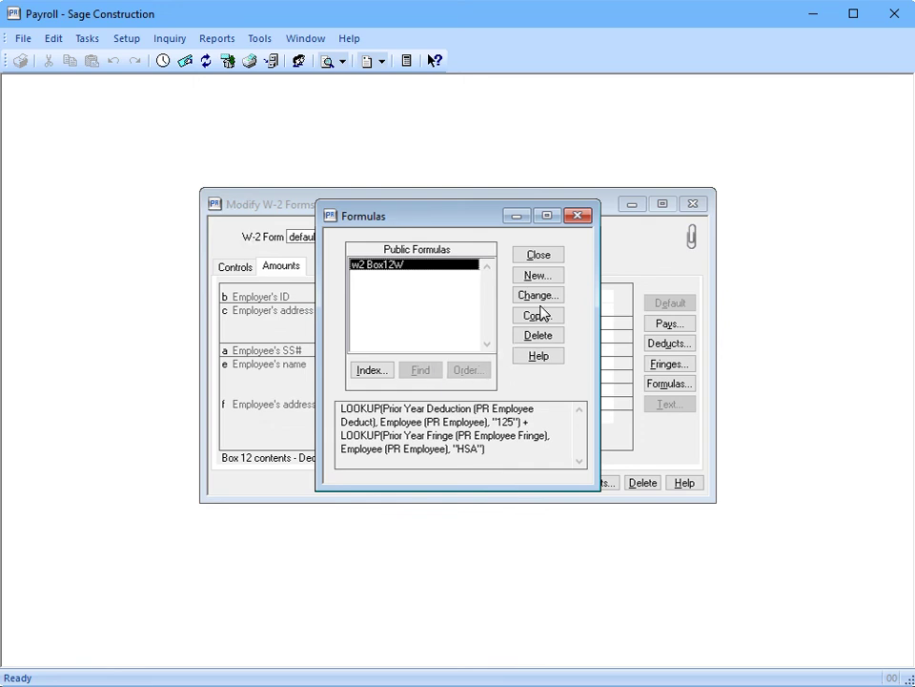
click(550, 258)
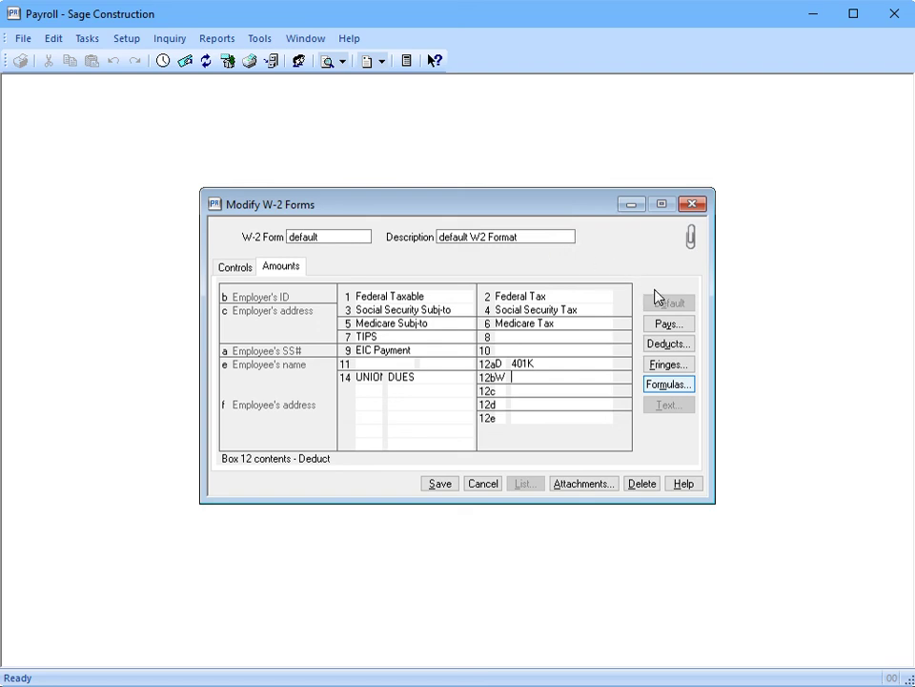
- Assign the w2 Box12W formula to box 12b with code W and save the default W-2 form
click(687, 383)
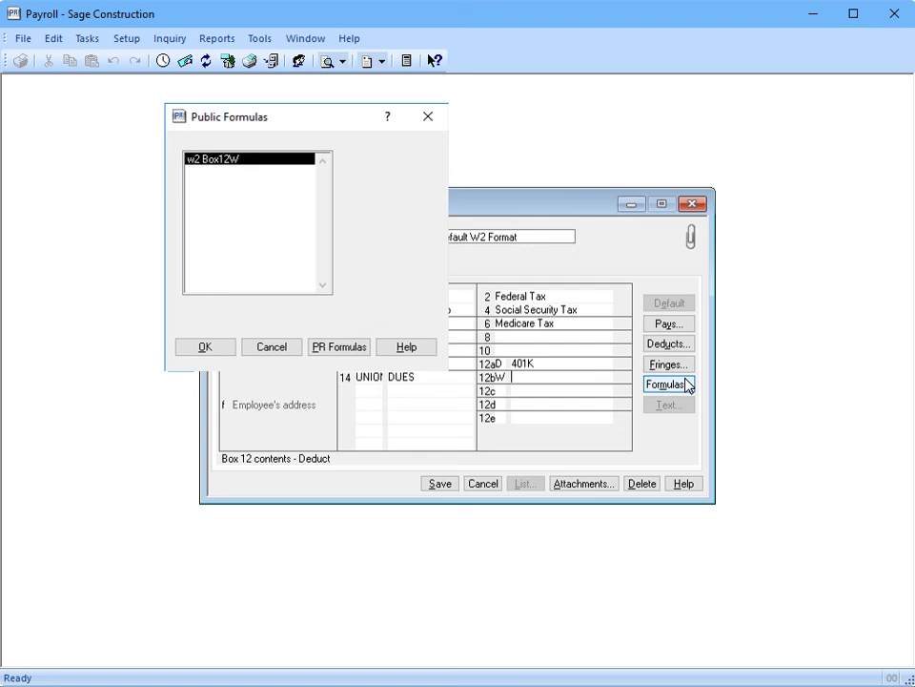
click(226, 349)
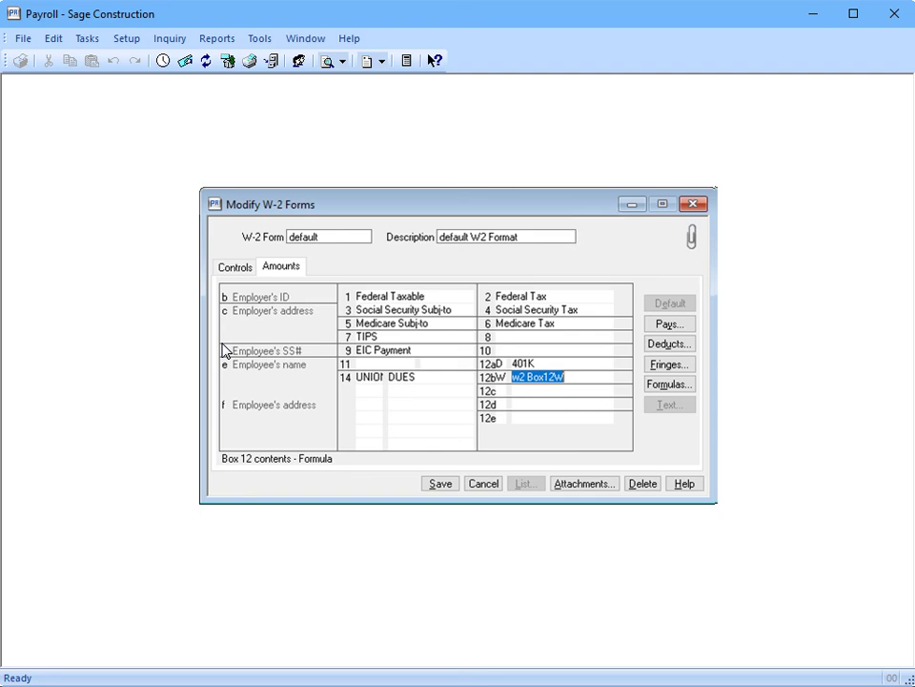
click(435, 484)
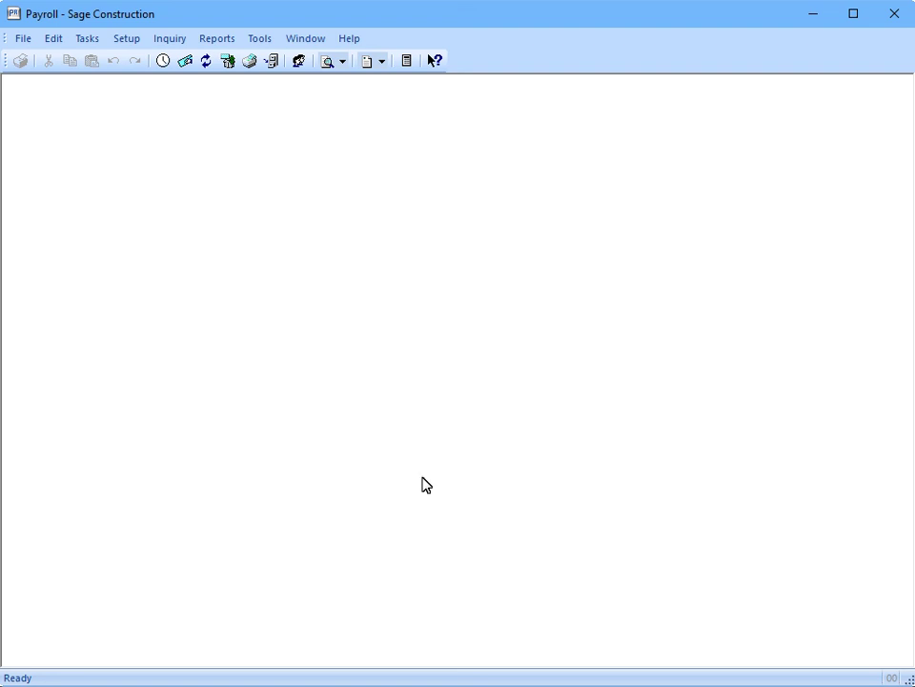